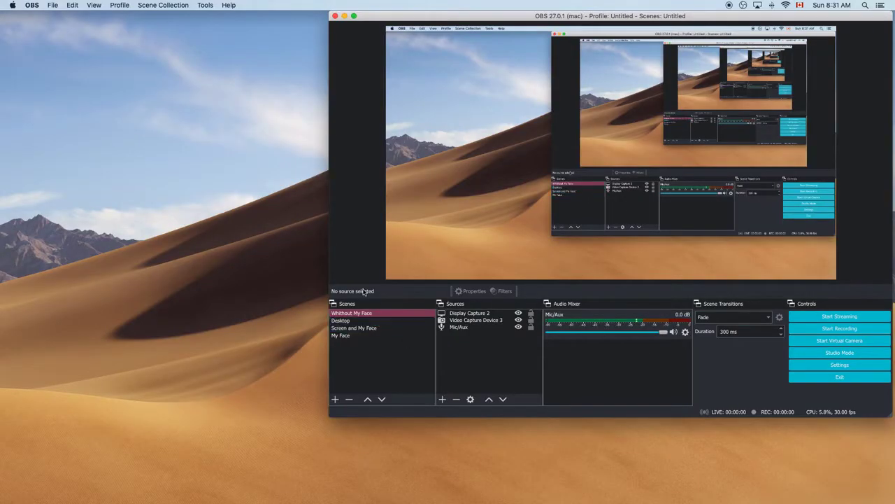
Step: Create a scene named Test and add the existing Mic/Aux audio input as its source
{"action": "left_click", "coordinate": [336, 399]}
{"action": "type", "text": "Test"}
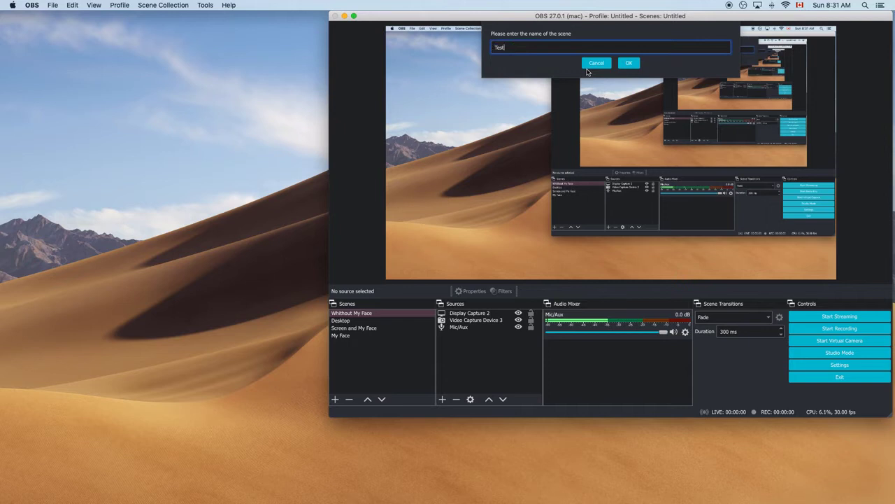
{"action": "left_click", "coordinate": [629, 63]}
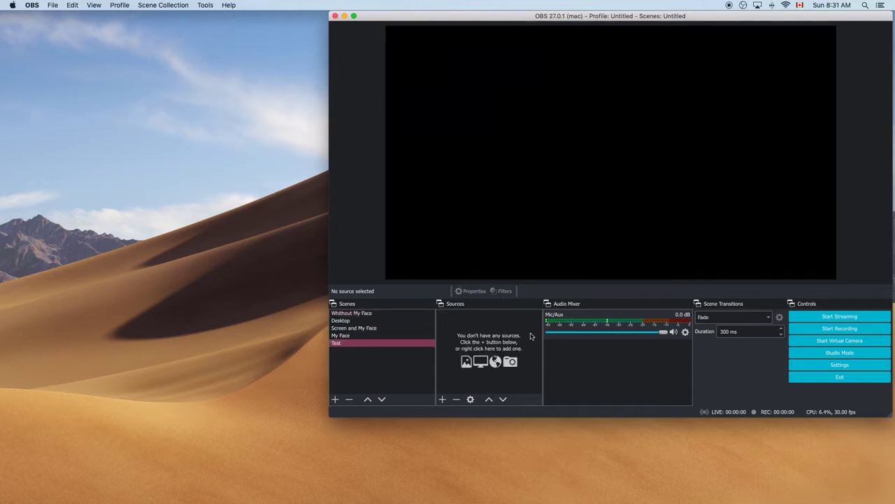
{"action": "left_click", "coordinate": [443, 400]}
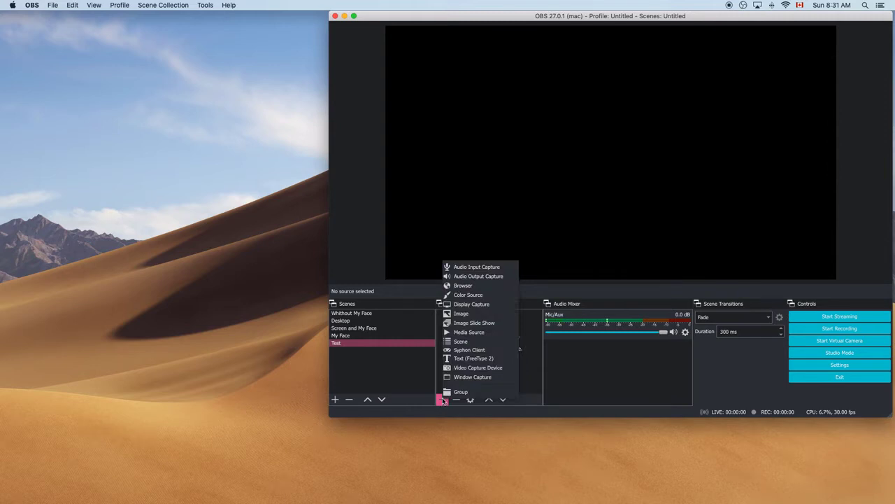
{"action": "left_click", "coordinate": [462, 268]}
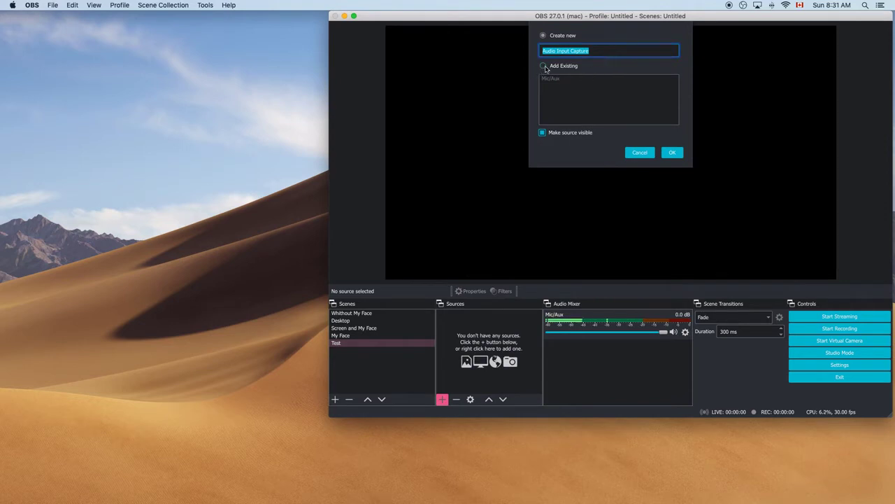
{"action": "left_click", "coordinate": [544, 65]}
{"action": "left_click", "coordinate": [672, 153]}
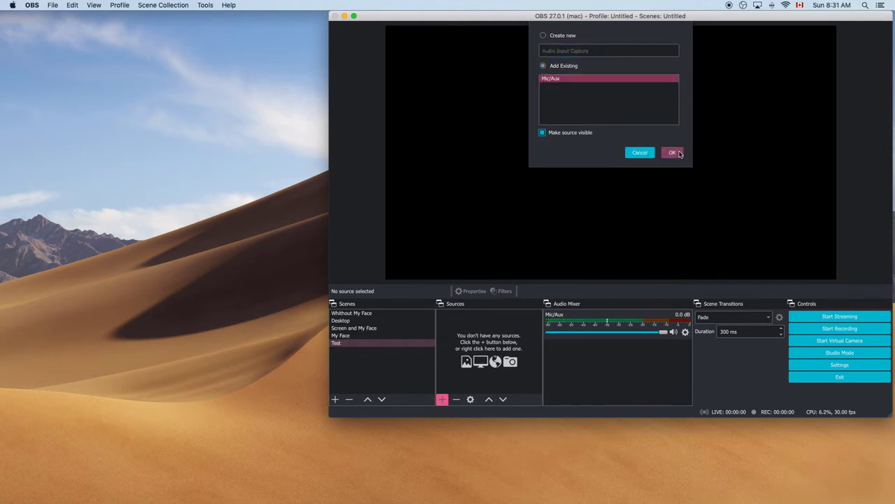
Step: Add the existing Video Capture Device 2 webcam source to the Test scene
{"action": "left_click", "coordinate": [443, 400]}
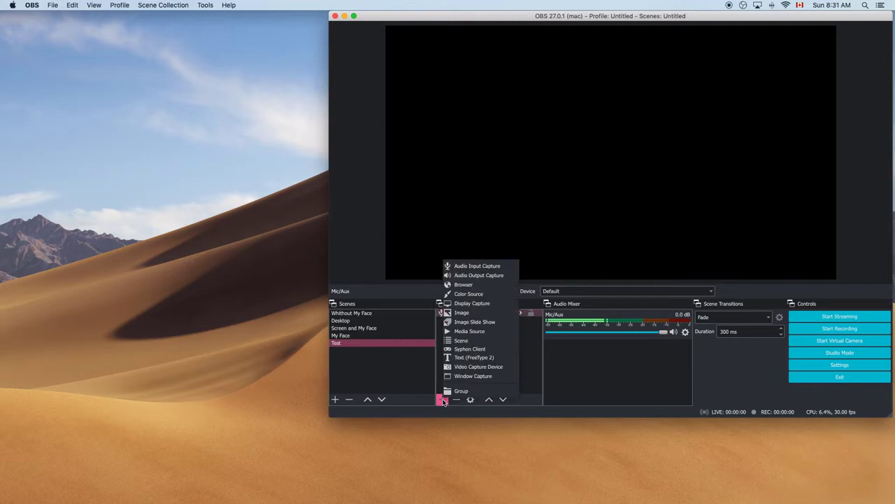
{"action": "left_click", "coordinate": [502, 370]}
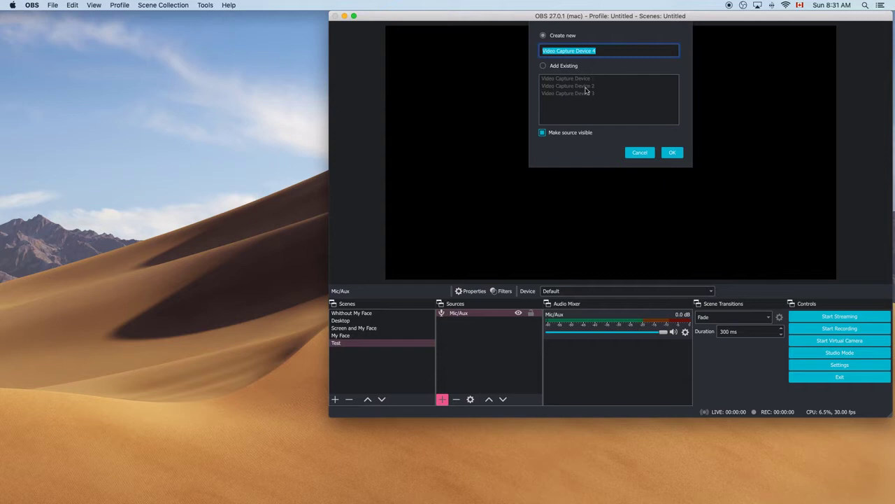
{"action": "left_click", "coordinate": [543, 66]}
{"action": "left_click", "coordinate": [568, 79]}
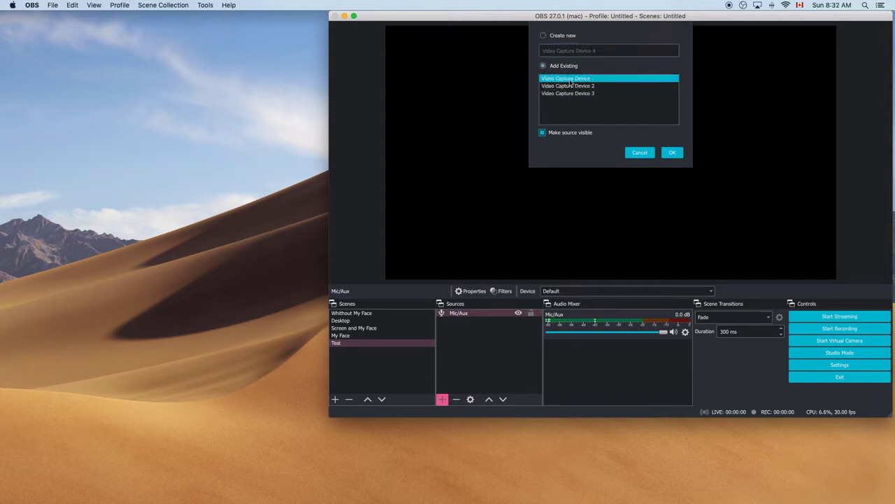
{"action": "left_click", "coordinate": [611, 86]}
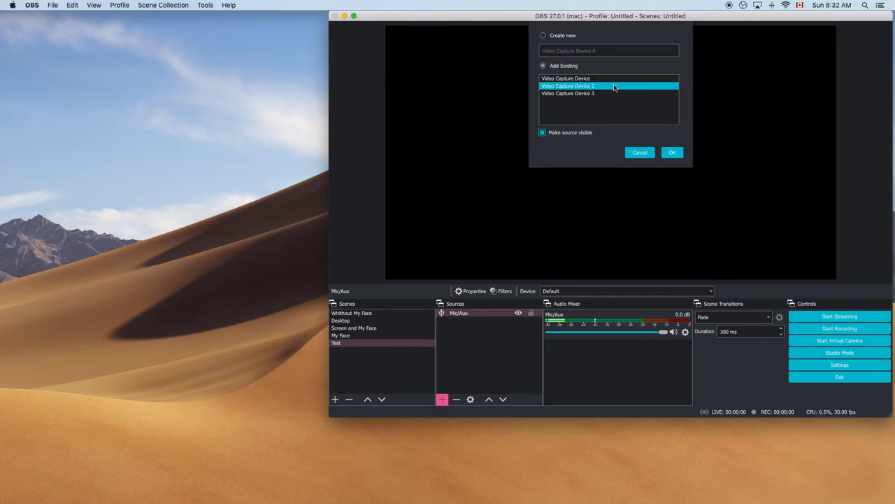
{"action": "left_click", "coordinate": [673, 153]}
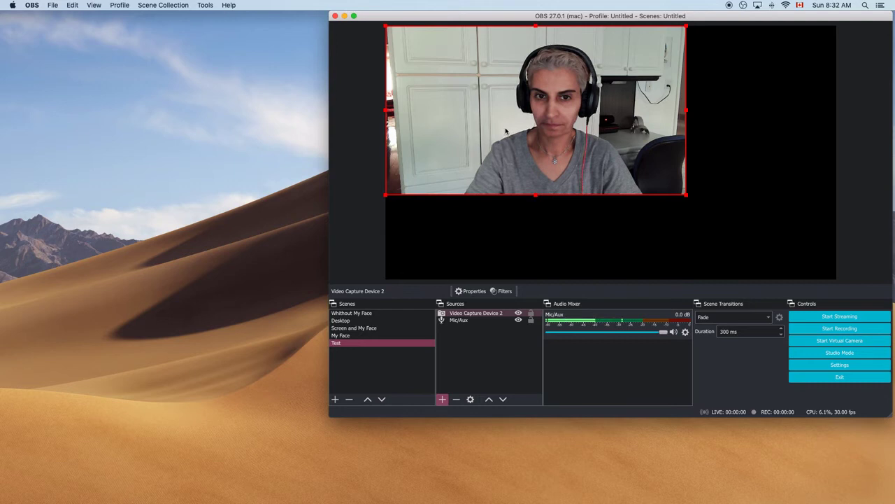
Step: Shrink the webcam feed and seat it in the canvas's bottom-left corner
{"action": "left_click_drag", "start_coordinate": [385, 26], "coordinate": [576, 93]}
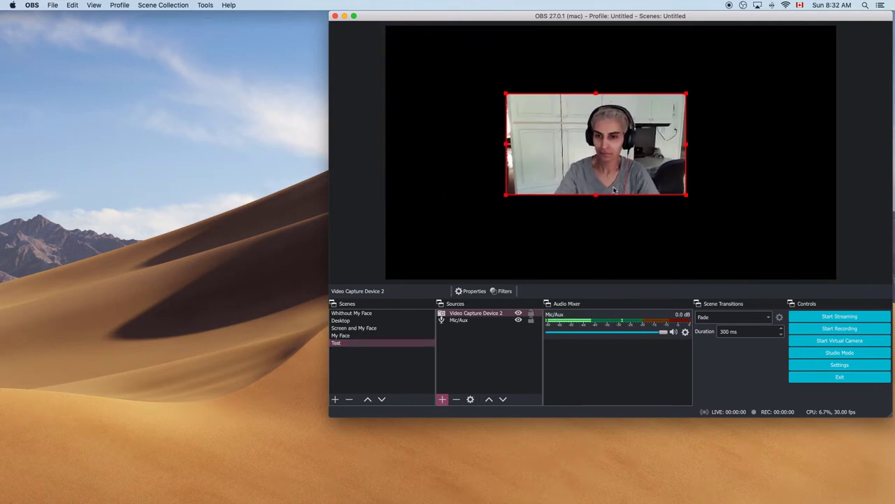
{"action": "mouse_move", "coordinate": [614, 163]}
{"action": "left_mouse_down"}
{"action": "mouse_move", "coordinate": [746, 127]}
{"action": "mouse_move", "coordinate": [765, 95]}
{"action": "mouse_move", "coordinate": [765, 225]}
{"action": "mouse_move", "coordinate": [529, 247]}
{"action": "mouse_move", "coordinate": [498, 135]}
{"action": "mouse_move", "coordinate": [498, 256]}
{"action": "mouse_move", "coordinate": [496, 246]}
{"action": "left_mouse_up"}
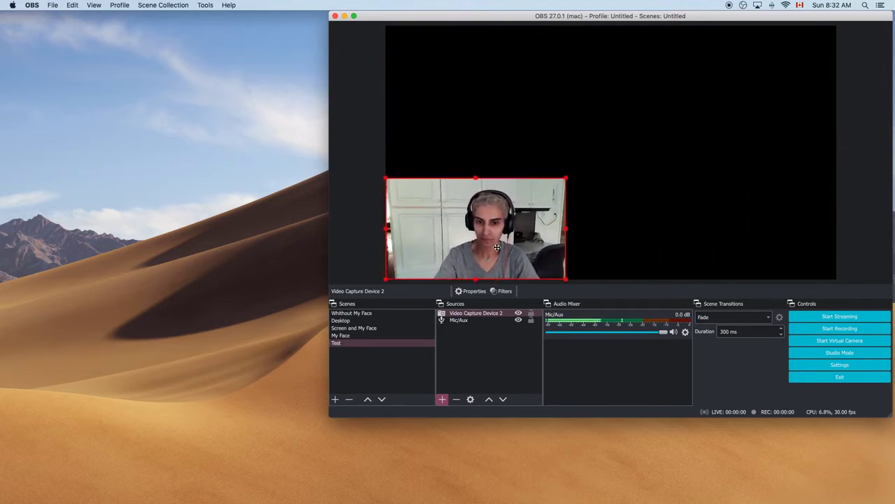
{"action": "left_click_drag", "start_coordinate": [563, 278], "coordinate": [546, 272]}
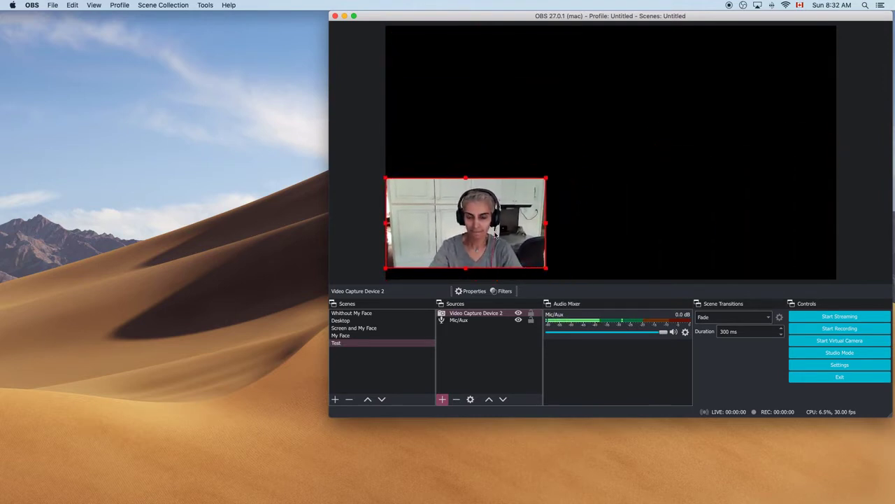
{"action": "left_click_drag", "start_coordinate": [487, 221], "coordinate": [487, 231]}
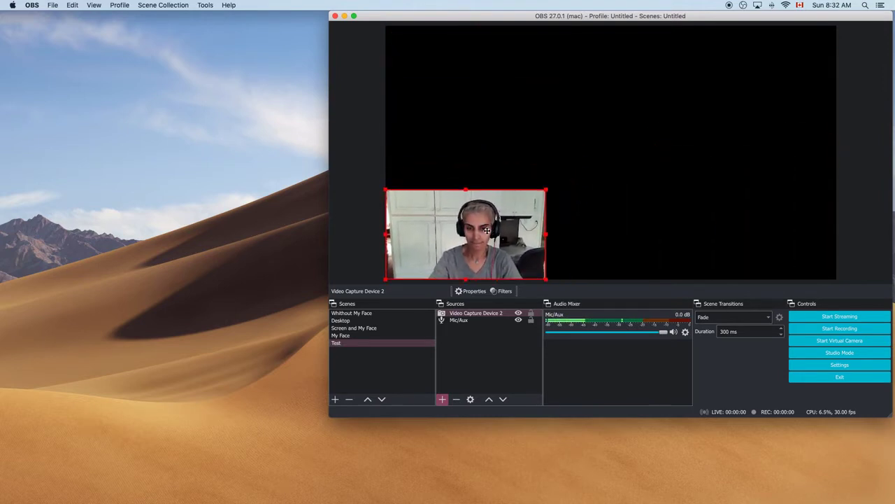
Step: Add the existing Display Capture source to the Test scene
{"action": "left_click", "coordinate": [442, 400]}
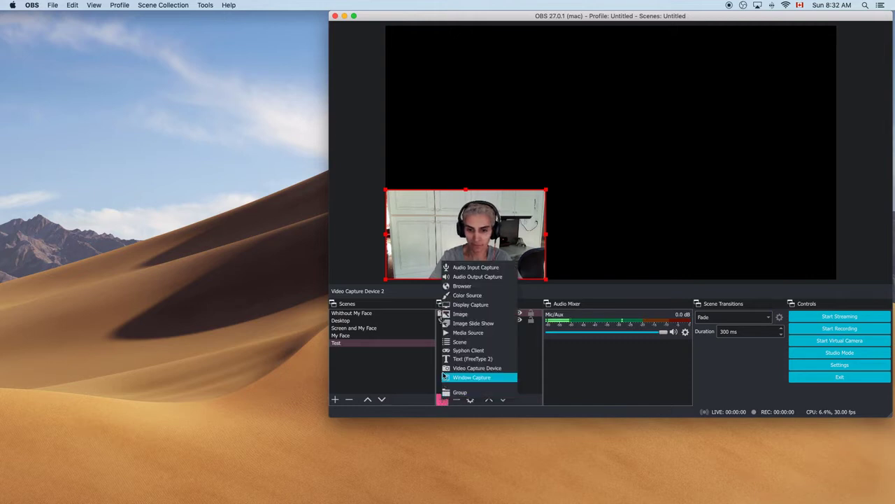
{"action": "left_click", "coordinate": [467, 304]}
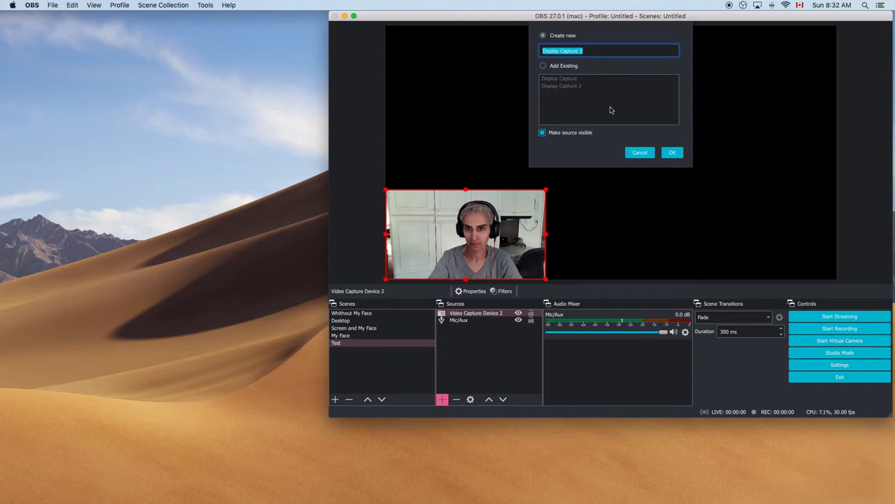
{"action": "left_click", "coordinate": [544, 67]}
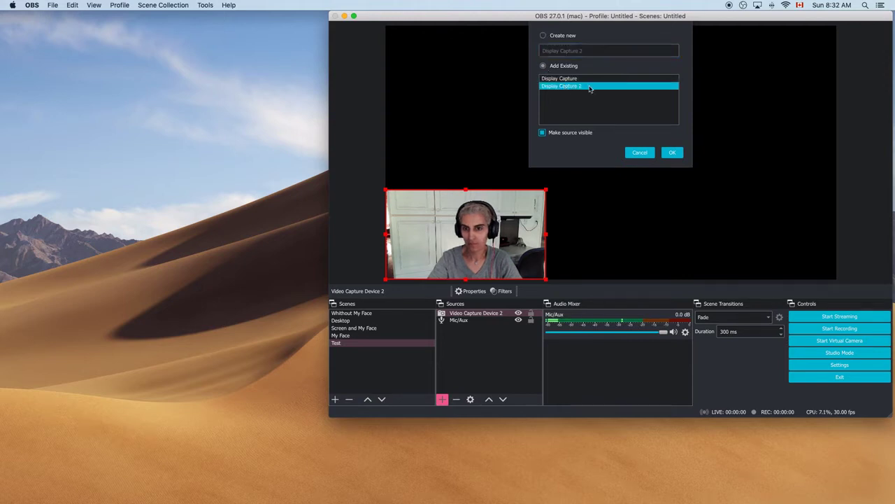
{"action": "left_click", "coordinate": [578, 79]}
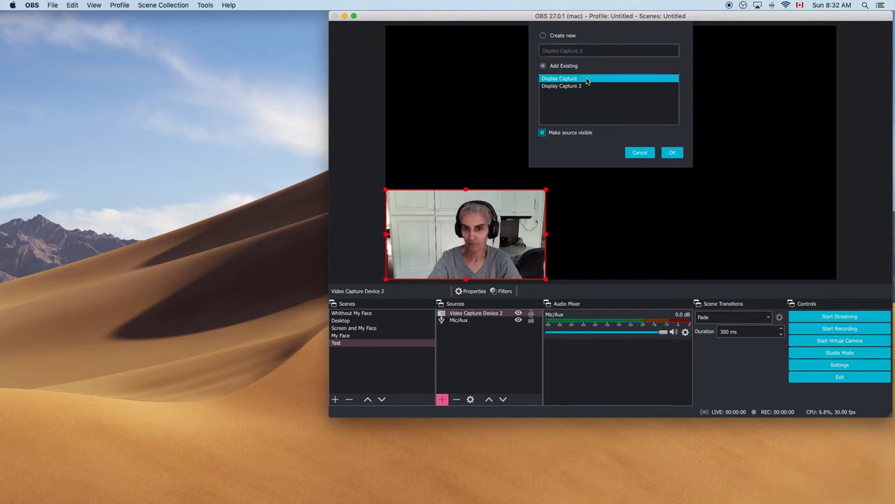
{"action": "left_click", "coordinate": [666, 154]}
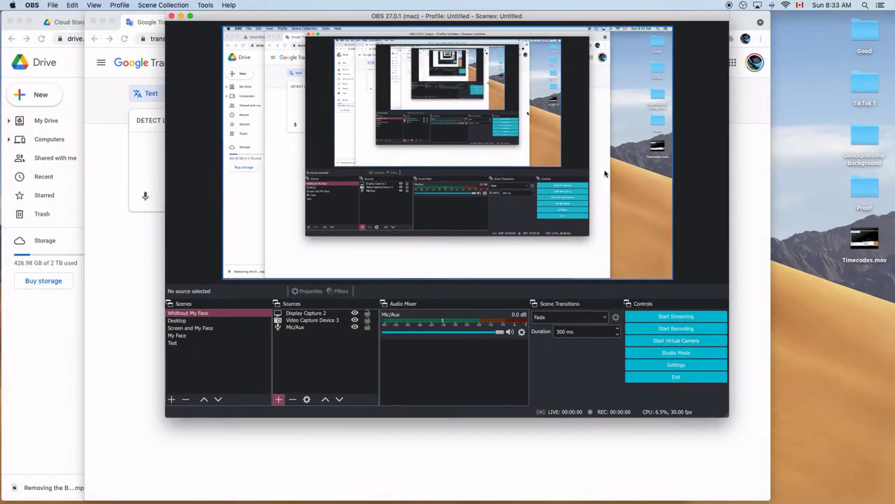
Step: Switch via Desktop to the Screen and My Face scene, then minimise OBS behind Chrome
{"action": "key", "text": "Down"}
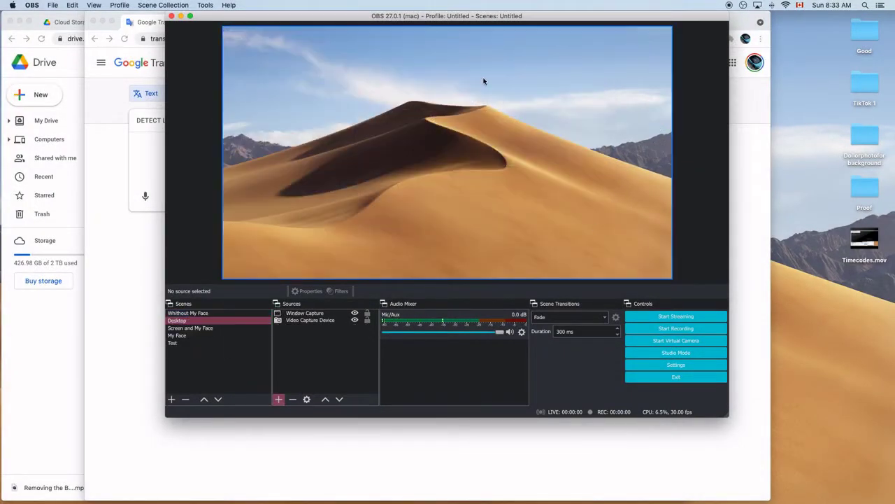
{"action": "key", "text": "Down"}
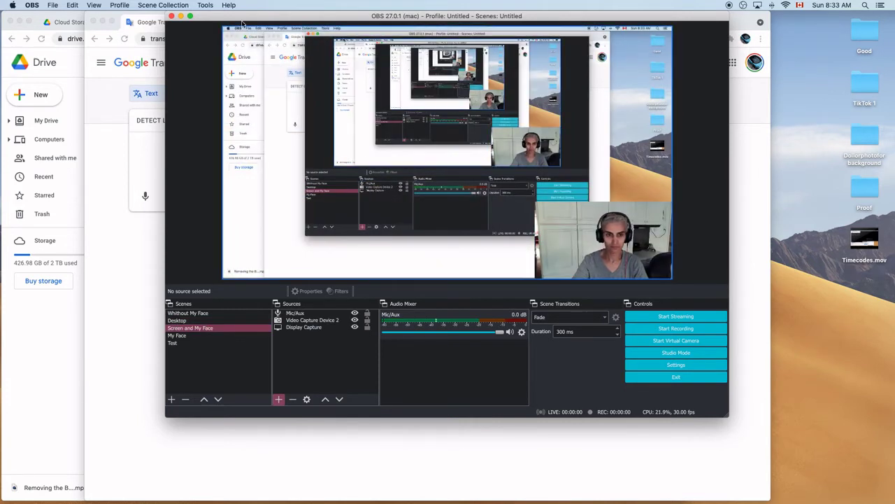
{"action": "left_click_drag", "start_coordinate": [244, 25], "coordinate": [450, 39]}
{"action": "left_click", "coordinate": [240, 198]}
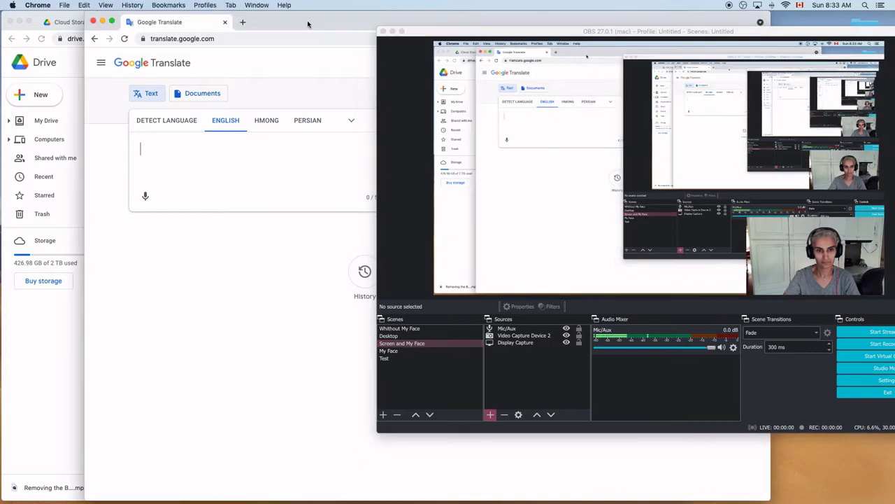
{"action": "left_click", "coordinate": [393, 32]}
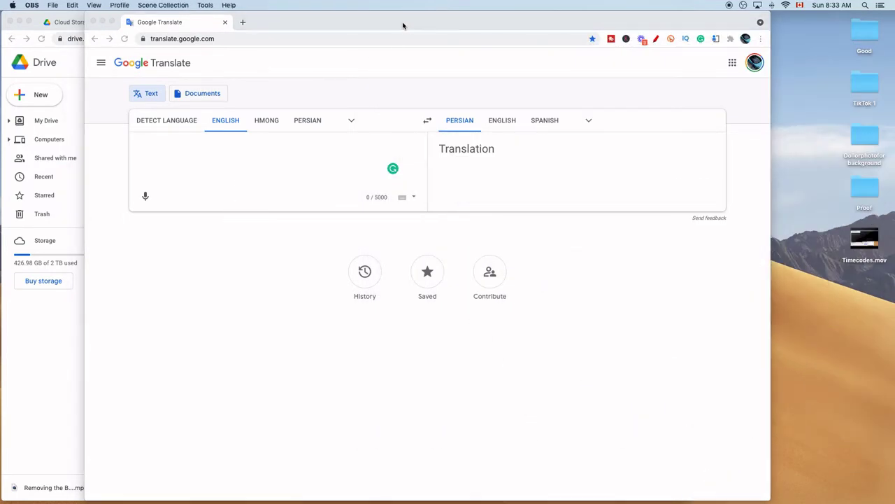
{"action": "left_click_drag", "start_coordinate": [400, 24], "coordinate": [449, 21]}
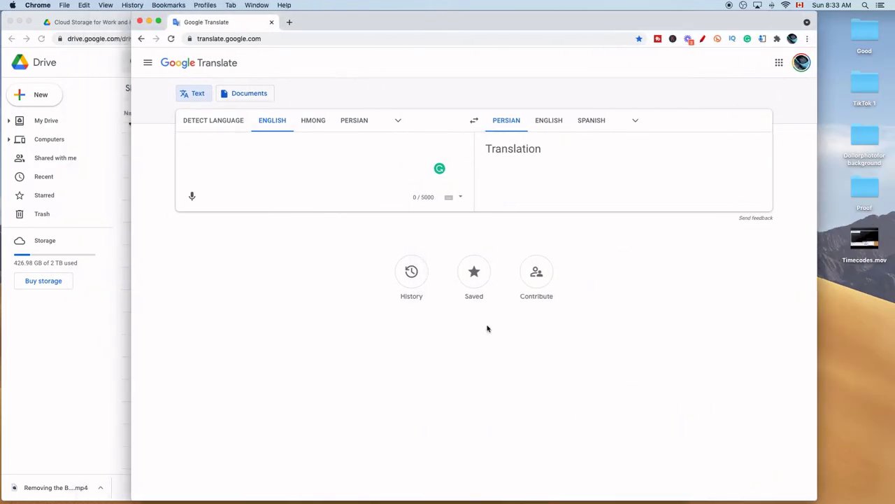
{"action": "left_click_drag", "start_coordinate": [374, 23], "coordinate": [298, 23]}
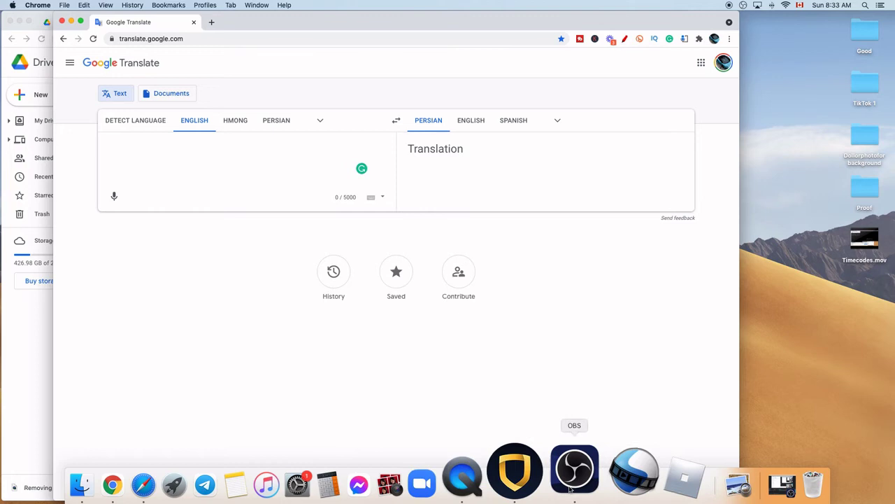
Step: Restore OBS and step through My Face, Screen and My Face, Desktop, ending on Without My Face
{"action": "left_click", "coordinate": [566, 476]}
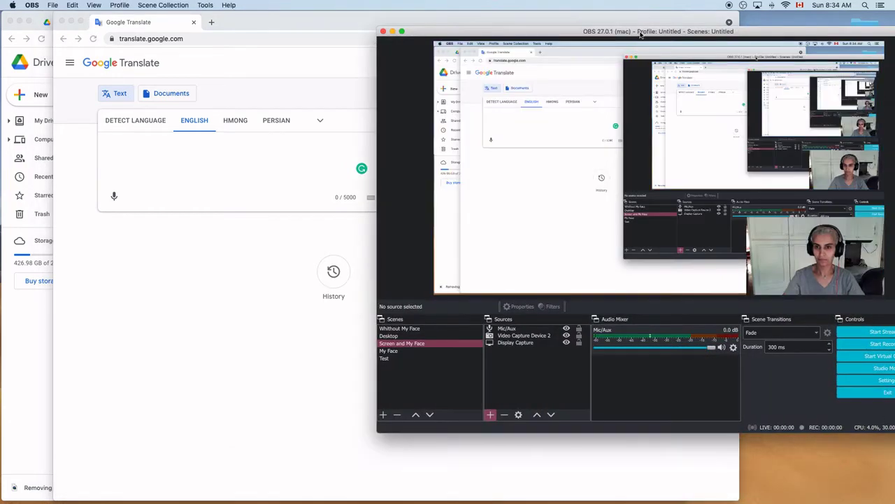
{"action": "left_click_drag", "start_coordinate": [615, 31], "coordinate": [398, 15]}
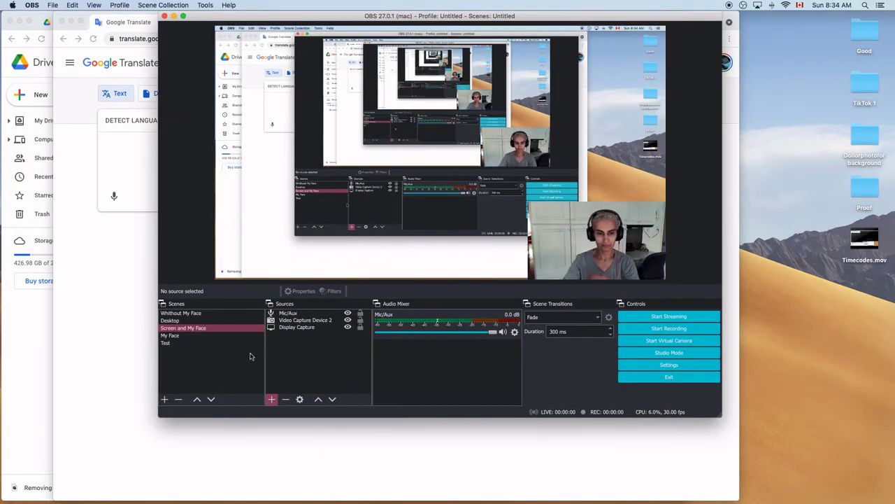
{"action": "left_click", "coordinate": [197, 336]}
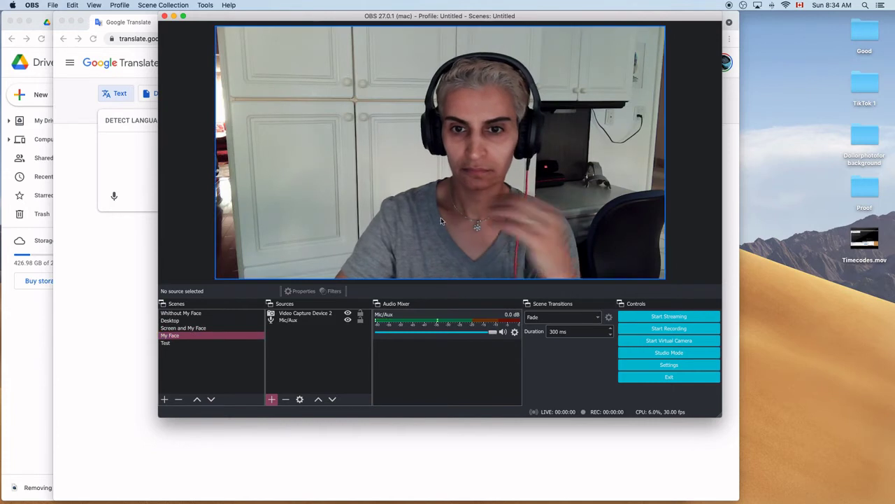
{"action": "left_click", "coordinate": [198, 329]}
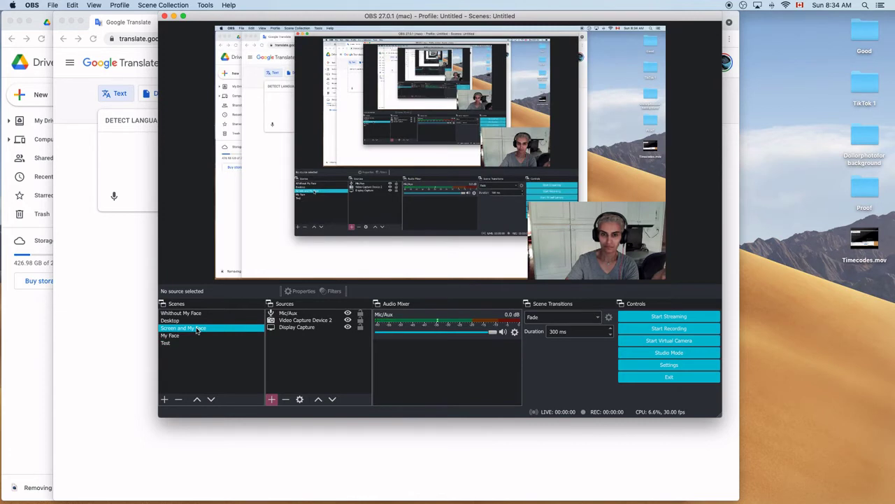
{"action": "left_click", "coordinate": [192, 321]}
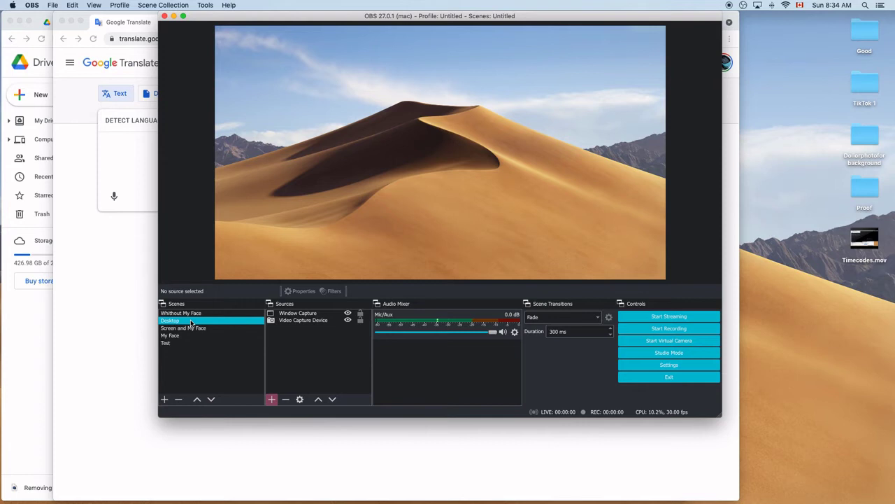
{"action": "left_click", "coordinate": [196, 314]}
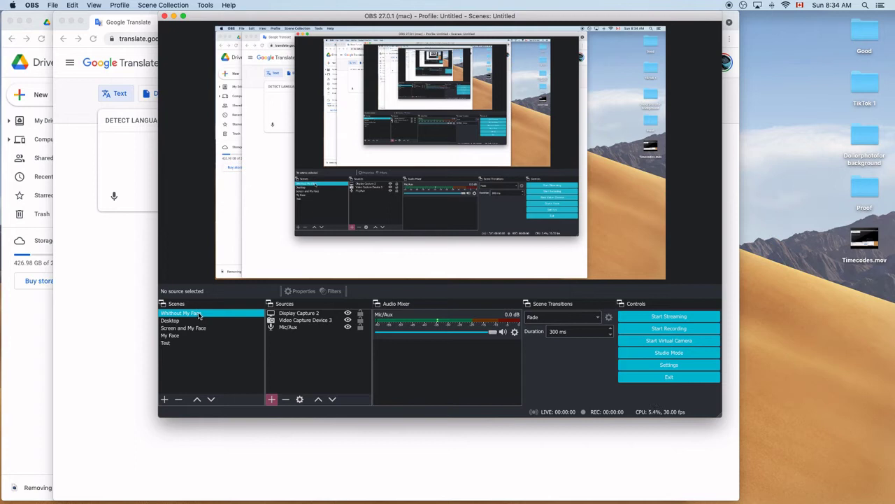
Step: Start recording with Without My Face selected and move the OBS window right
{"action": "left_click", "coordinate": [678, 335]}
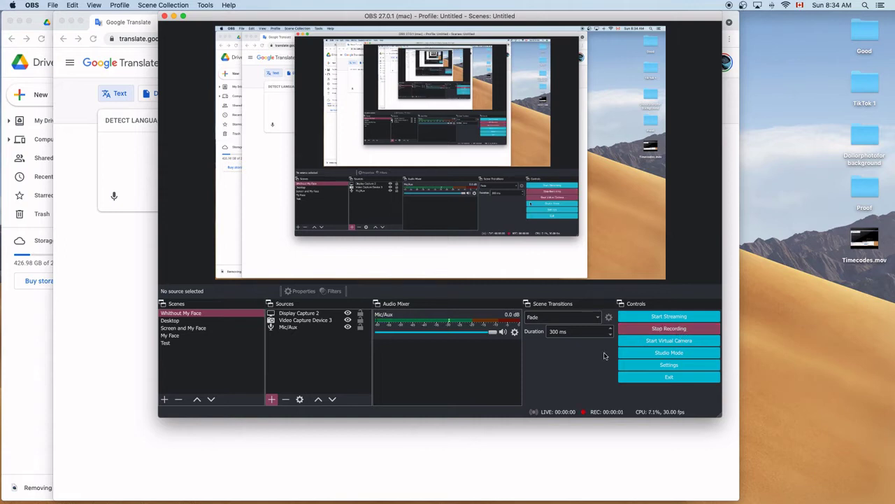
{"action": "left_click", "coordinate": [194, 315]}
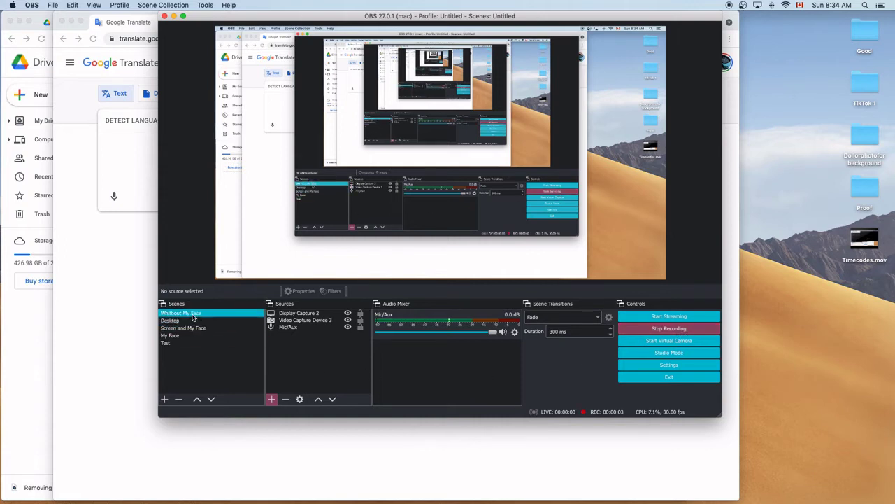
{"action": "left_click", "coordinate": [200, 313]}
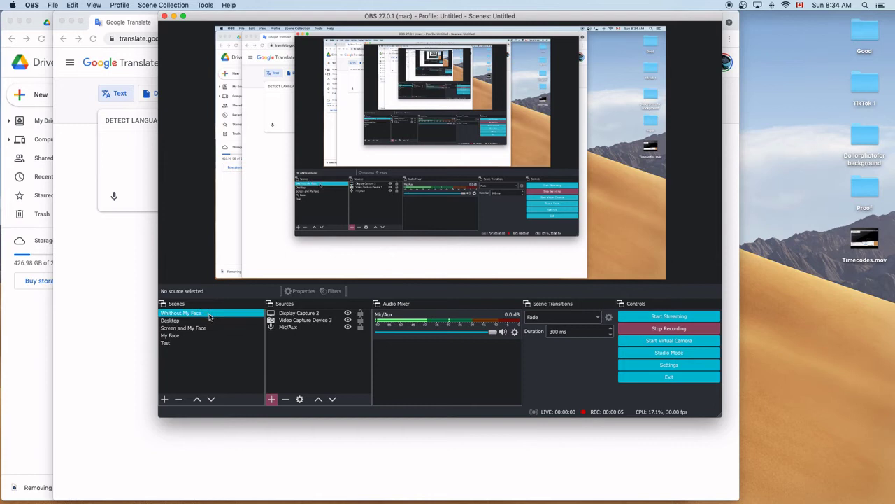
{"action": "left_click_drag", "start_coordinate": [434, 18], "coordinate": [580, 22]}
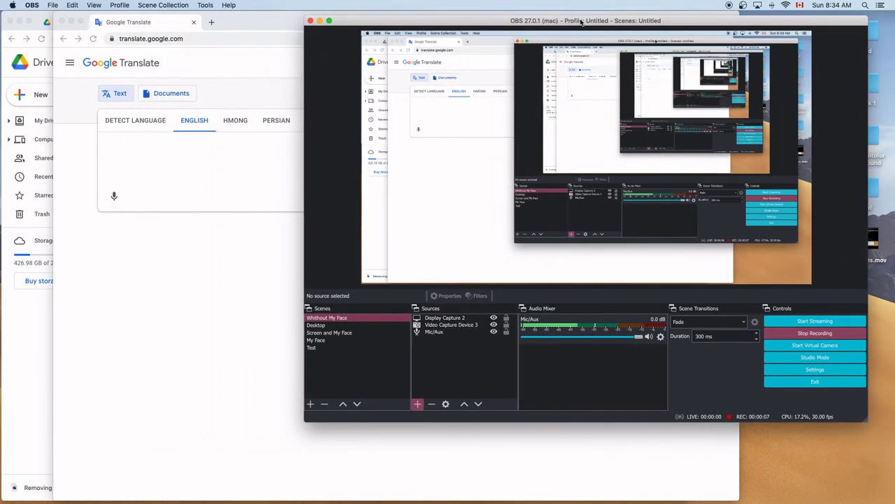
Step: Minimise OBS and load 'google' in Chrome's address bar in place of Google Translate
{"action": "left_click", "coordinate": [319, 21]}
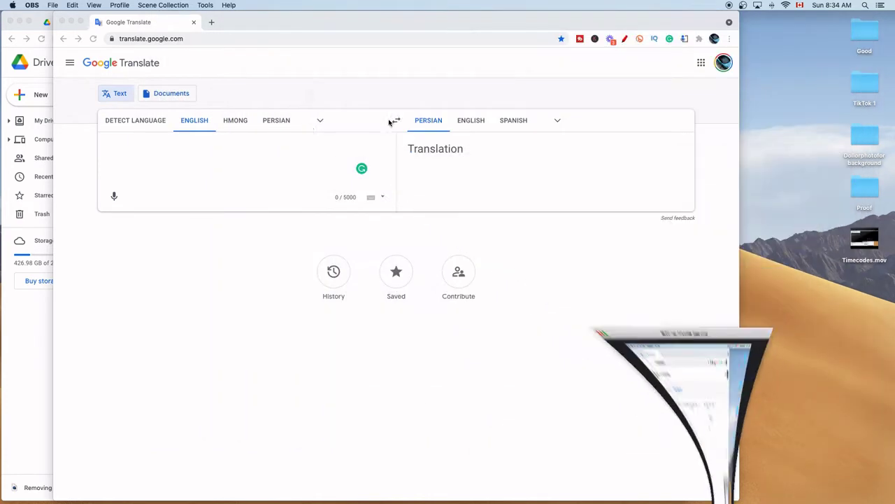
{"action": "left_click", "coordinate": [214, 38]}
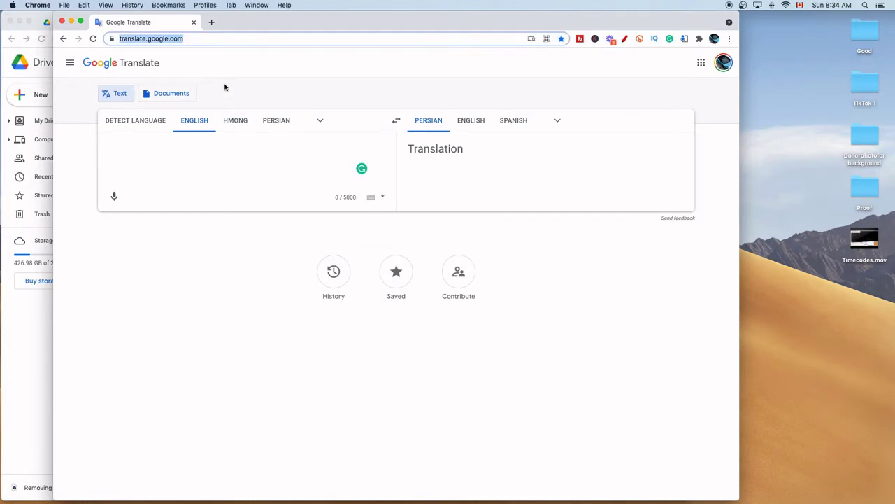
{"action": "type", "text": "google"}
{"action": "key", "text": "Return"}
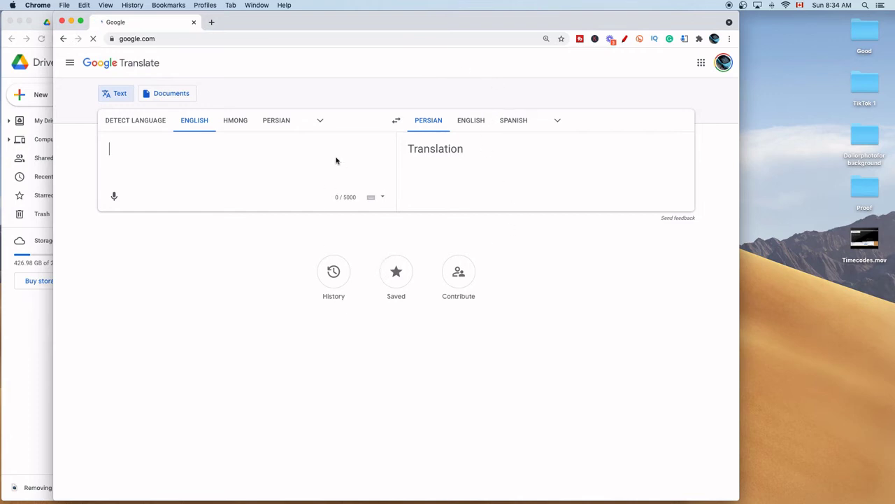
{"action": "left_click_drag", "start_coordinate": [398, 20], "coordinate": [537, 5]}
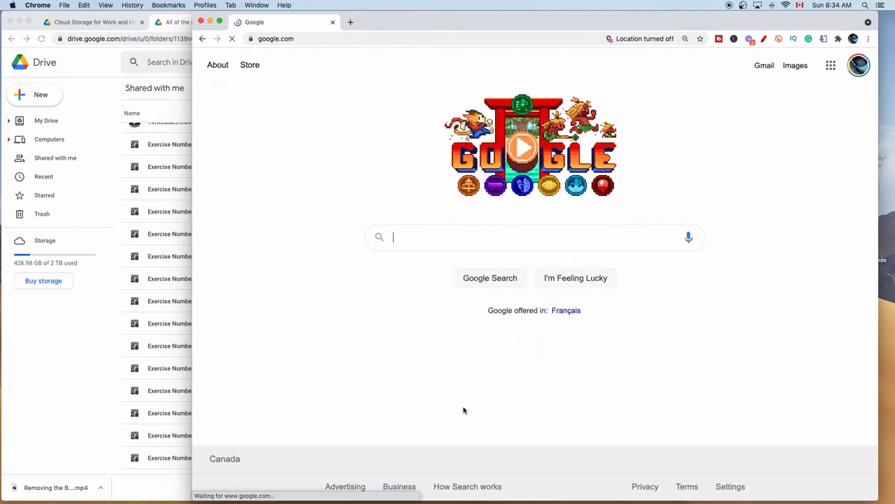
Step: Switch the recording to the Desktop scene, hide Chrome with Cmd+H, and bring OBS back
{"action": "left_click", "coordinate": [710, 487]}
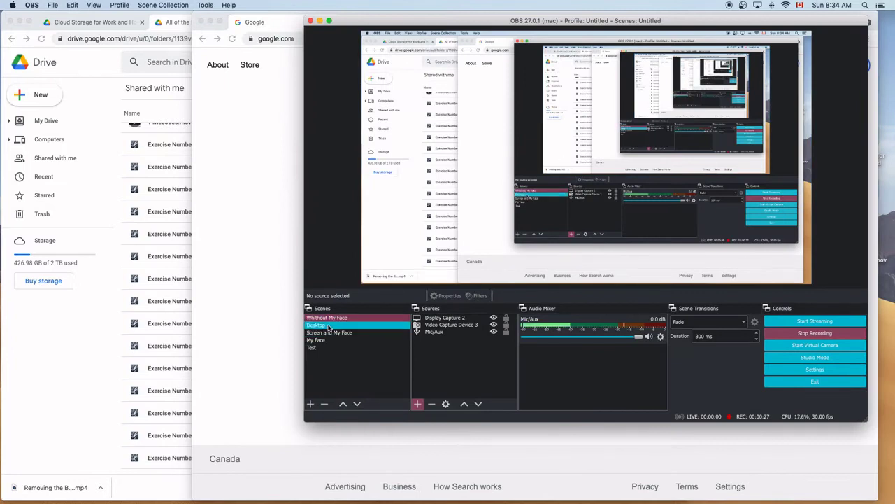
{"action": "left_click", "coordinate": [331, 326]}
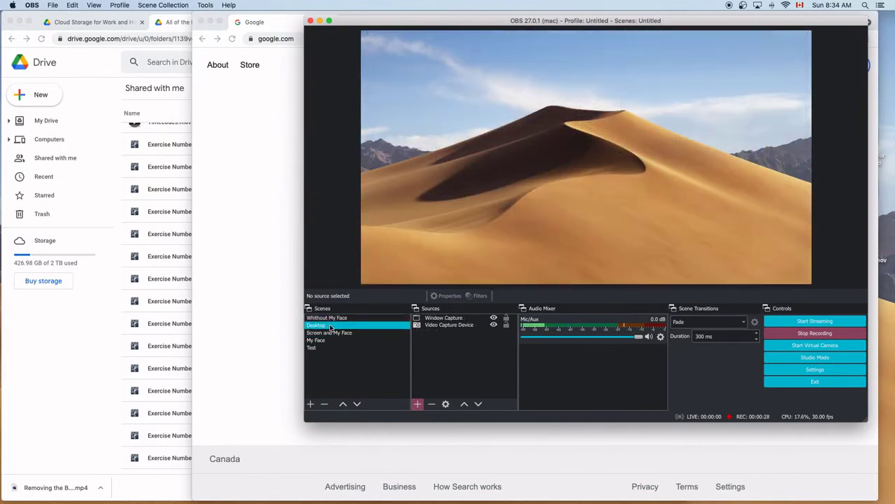
{"action": "left_click", "coordinate": [355, 32]}
{"action": "left_click", "coordinate": [319, 21]}
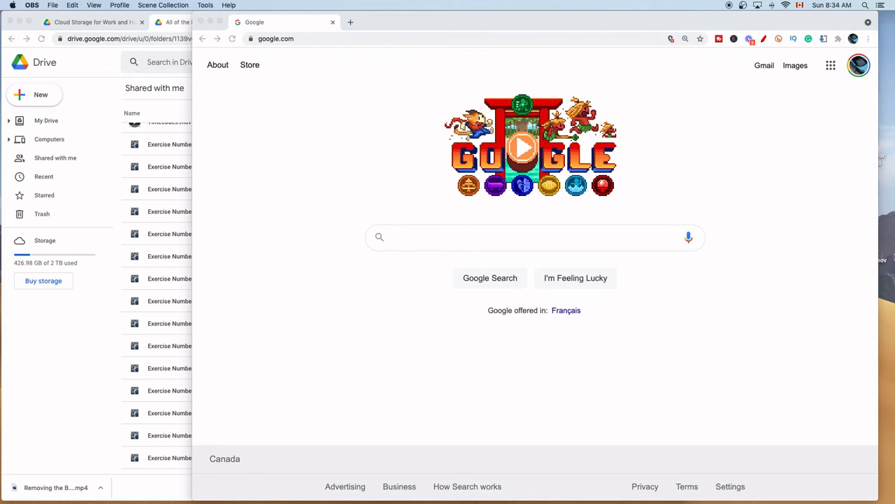
{"action": "left_click", "coordinate": [622, 237]}
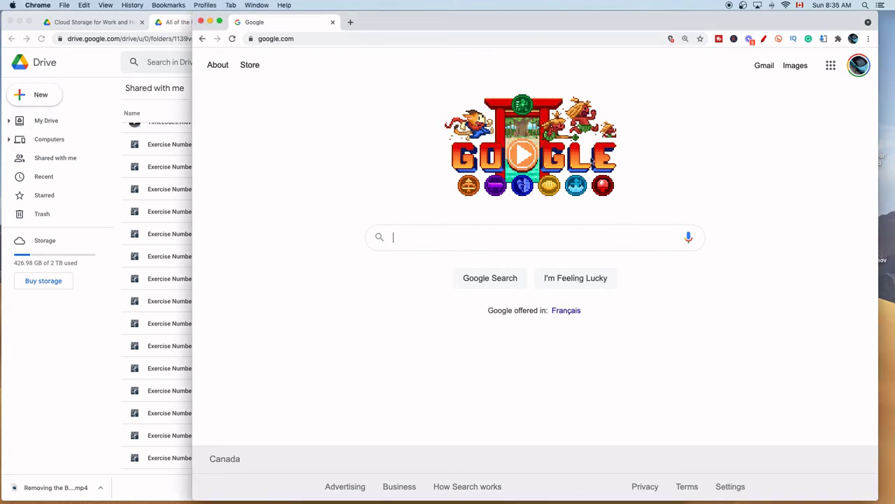
{"action": "key", "text": "super+h"}
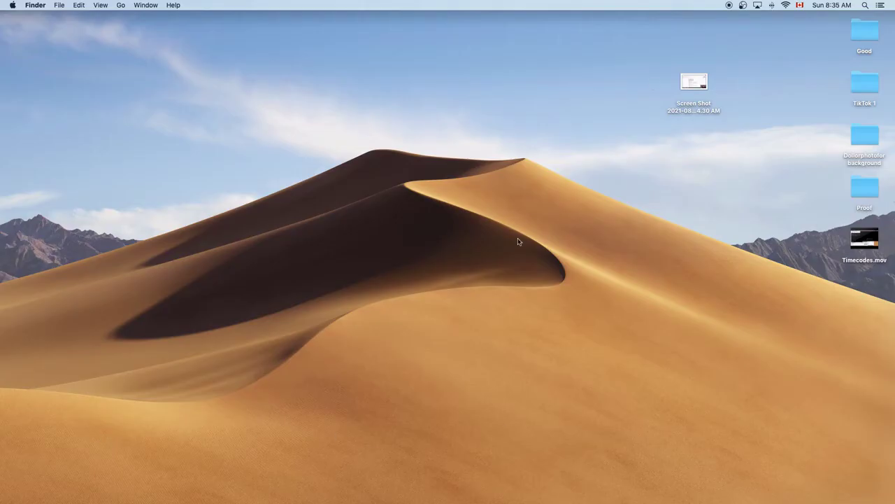
{"action": "mouse_move", "coordinate": [590, 491]}
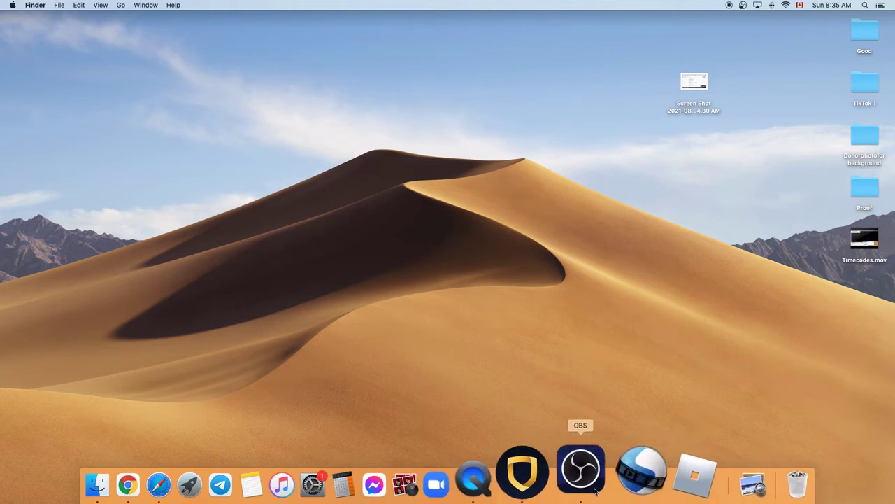
{"action": "left_click", "coordinate": [586, 482]}
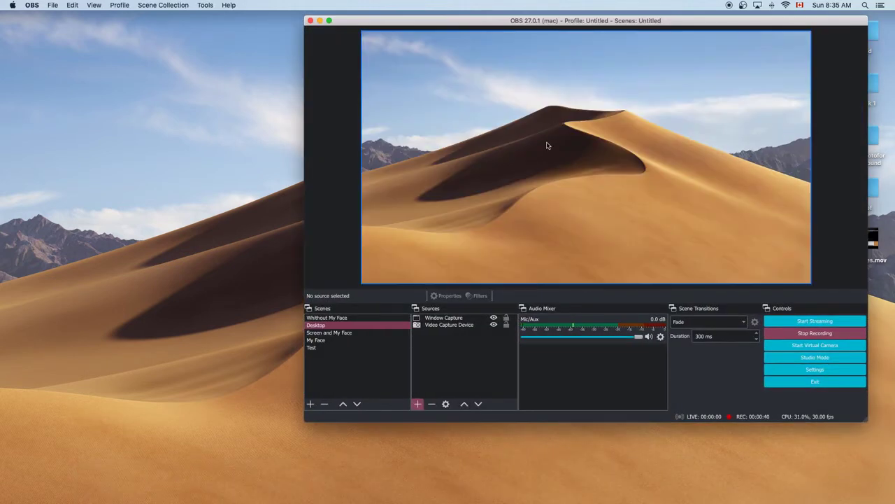
Step: Switch to Screen and My Face, nudge the webcam up-left, then search 'speed test' in Chrome
{"action": "left_click", "coordinate": [328, 332]}
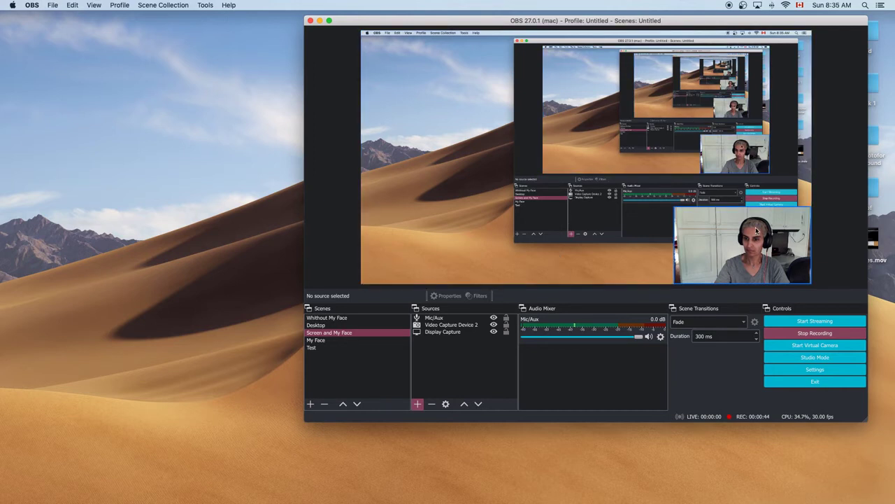
{"action": "mouse_move", "coordinate": [755, 231]}
{"action": "left_mouse_down"}
{"action": "mouse_move", "coordinate": [564, 153]}
{"action": "mouse_move", "coordinate": [699, 160]}
{"action": "mouse_move", "coordinate": [661, 180]}
{"action": "mouse_move", "coordinate": [757, 228]}
{"action": "left_mouse_up"}
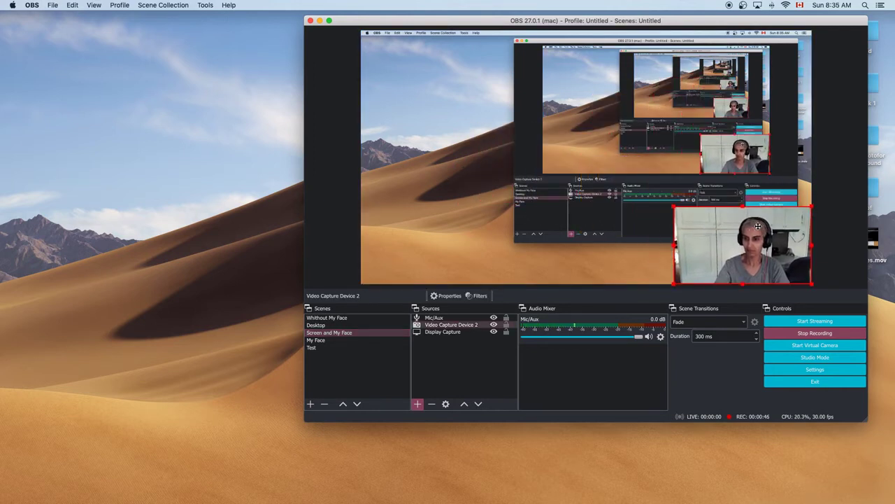
{"action": "left_click", "coordinate": [319, 20]}
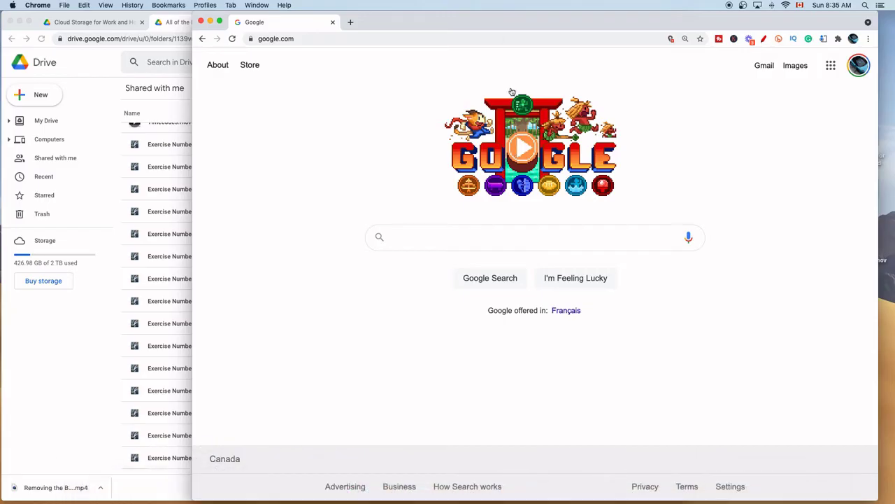
{"action": "left_click_drag", "start_coordinate": [495, 32], "coordinate": [424, 32]}
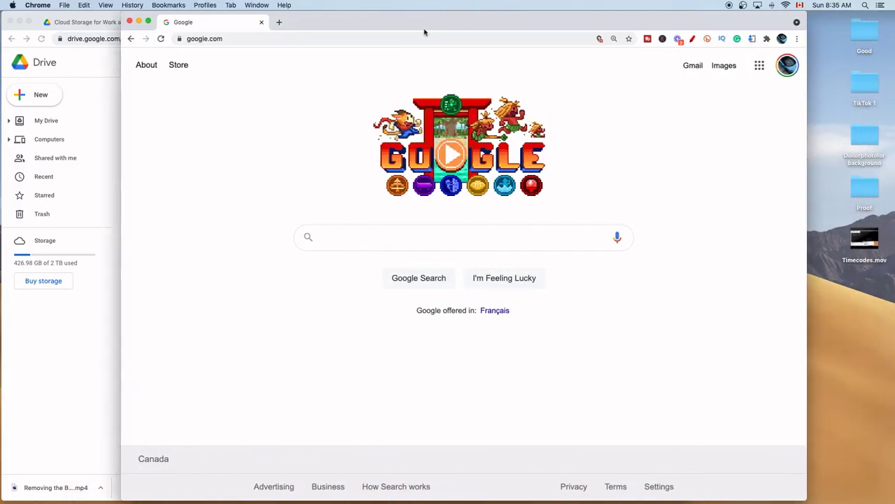
{"action": "left_click", "coordinate": [422, 37]}
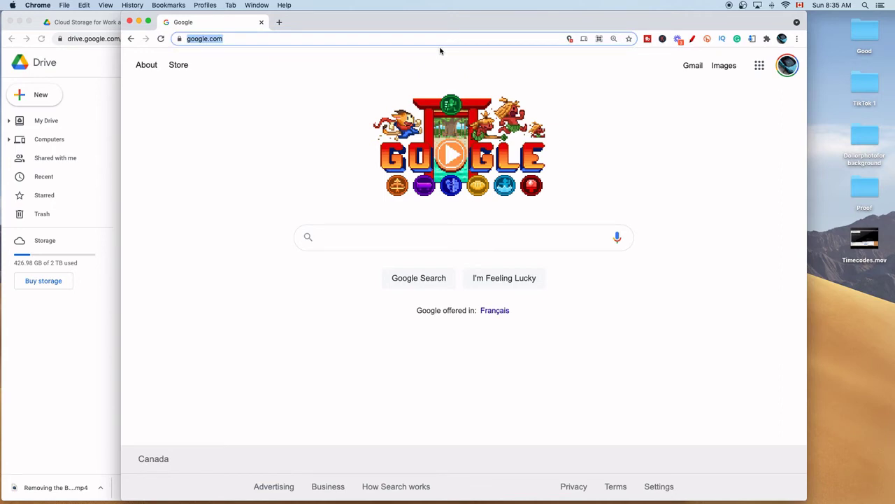
{"action": "type", "text": "spee"}
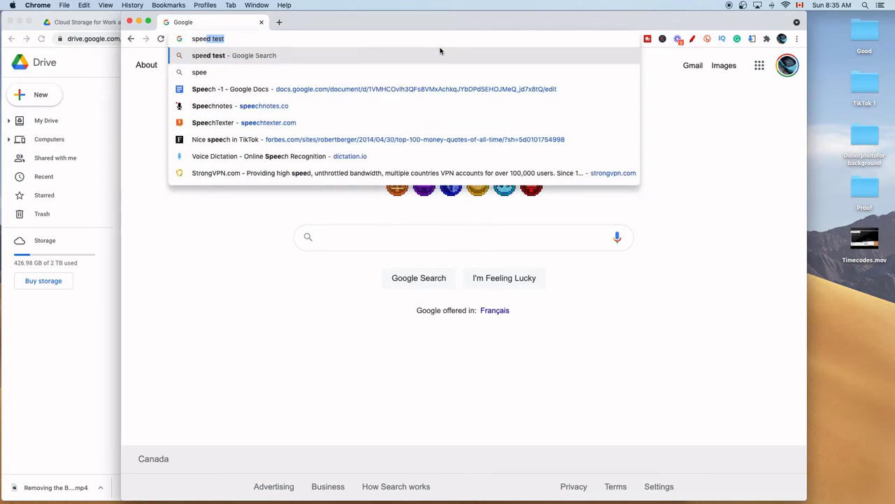
{"action": "type", "text": "d"}
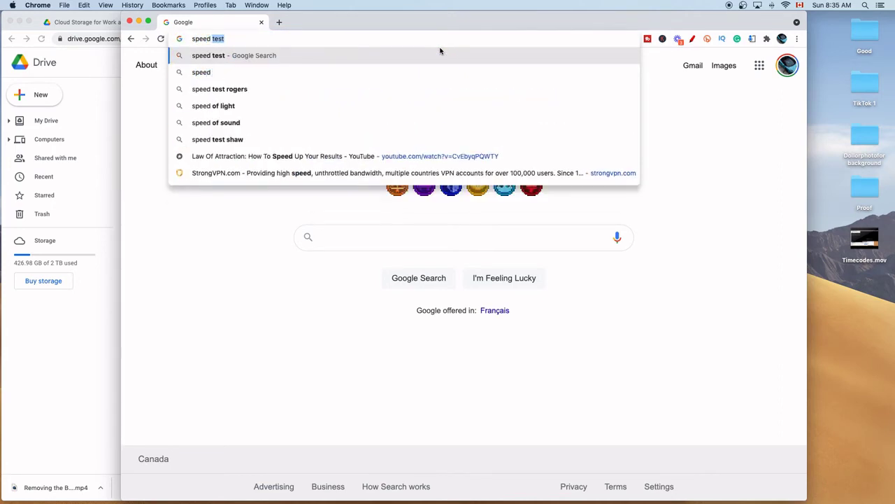
{"action": "type", "text": " test"}
{"action": "key", "text": "Return"}
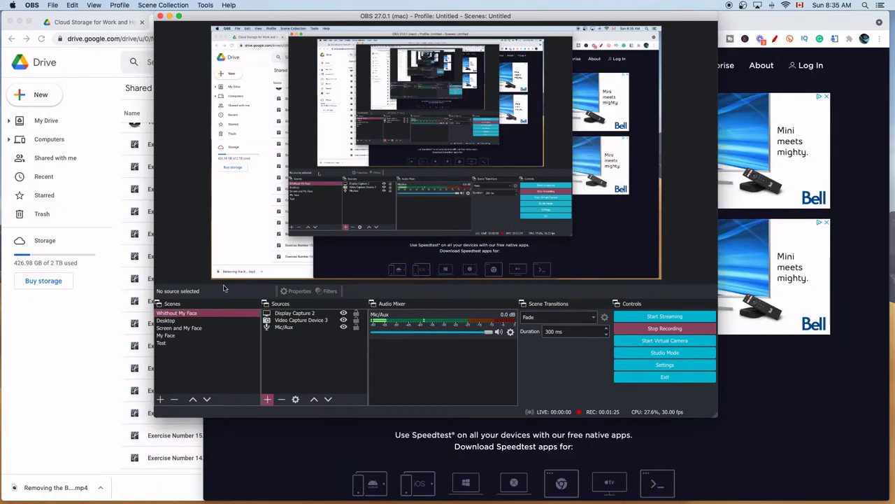
Step: Stop the recording and confirm Yes so it saves as an MKV file
{"action": "left_click_drag", "start_coordinate": [293, 15], "coordinate": [248, 16]}
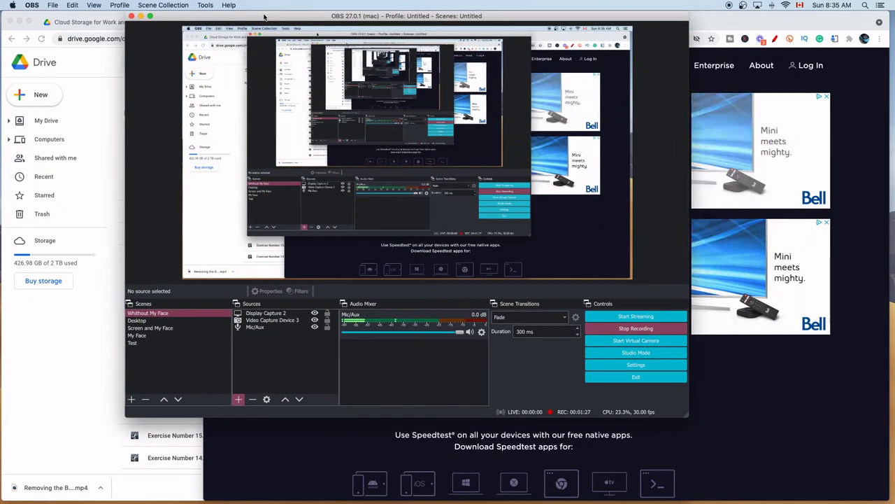
{"action": "left_click", "coordinate": [610, 329]}
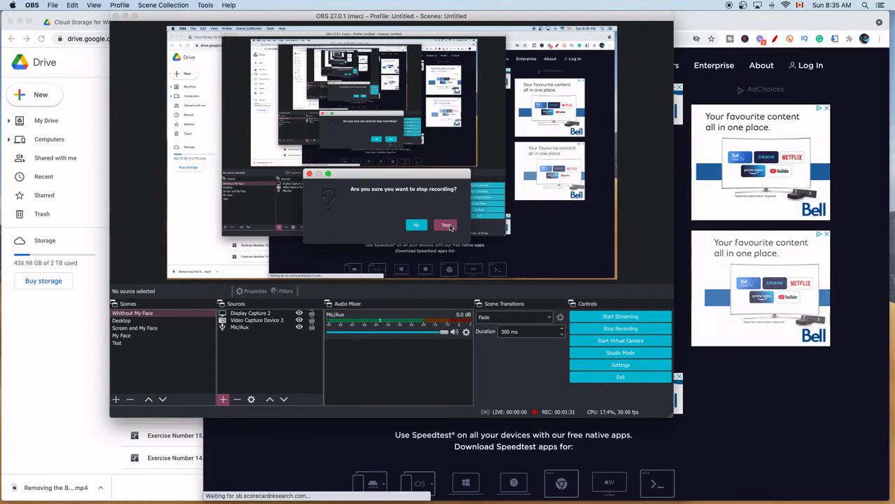
{"action": "left_click", "coordinate": [448, 226]}
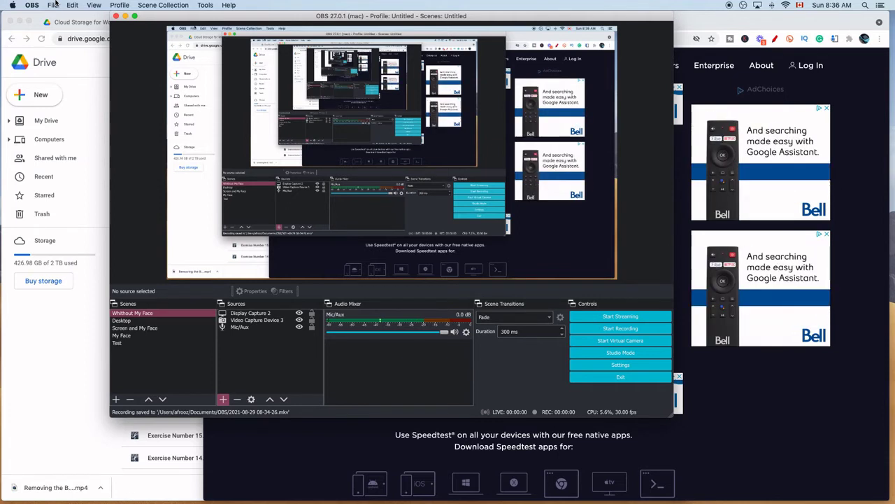
Step: Open the Remux Recordings window from OBS's File menu
{"action": "left_click", "coordinate": [53, 5]}
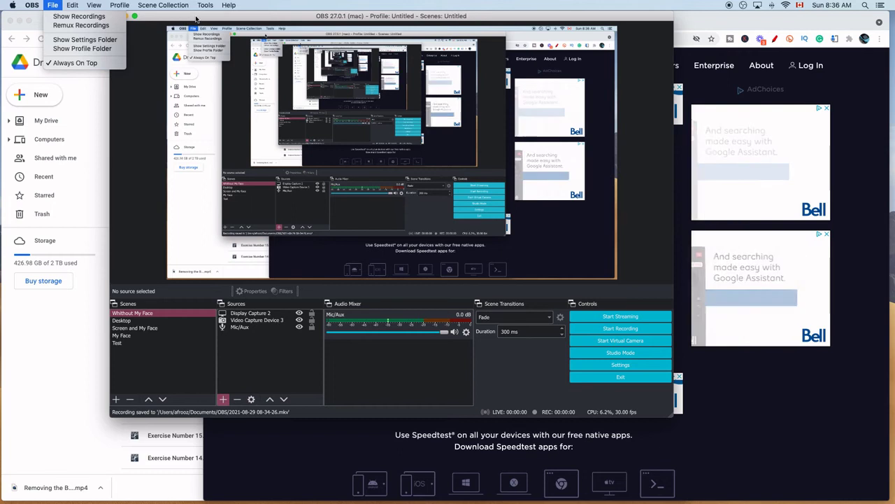
{"action": "left_click", "coordinate": [53, 4]}
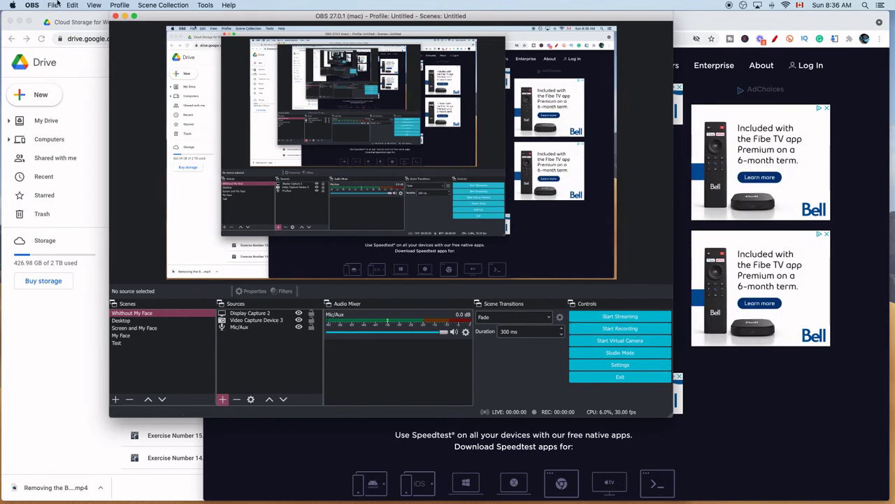
{"action": "left_click", "coordinate": [56, 5]}
{"action": "left_click", "coordinate": [63, 25]}
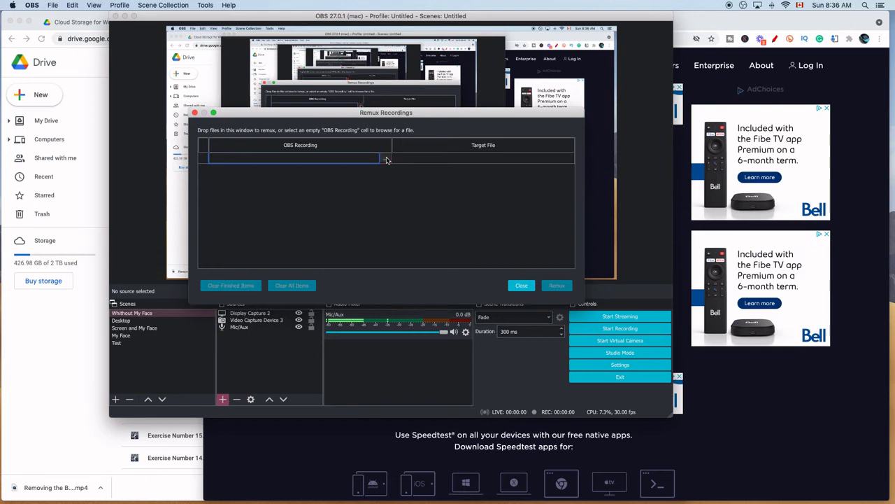
{"action": "left_click", "coordinate": [386, 160]}
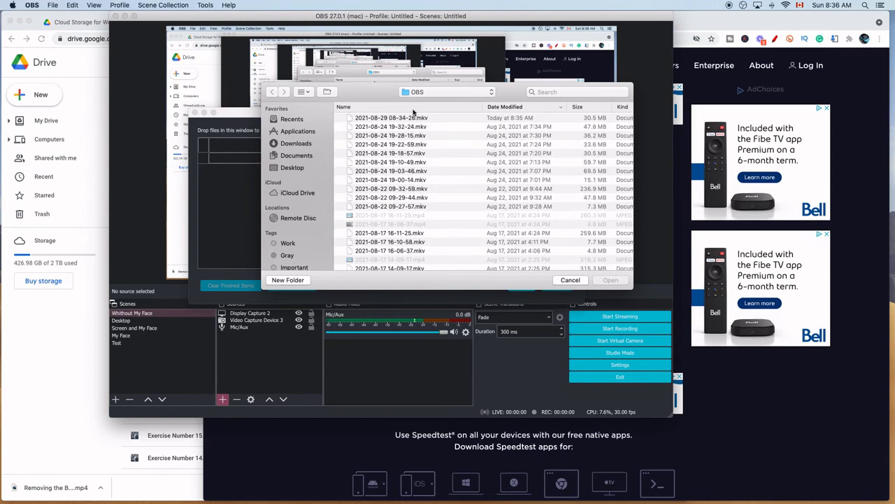
{"action": "left_click", "coordinate": [409, 119]}
{"action": "left_click", "coordinate": [612, 281]}
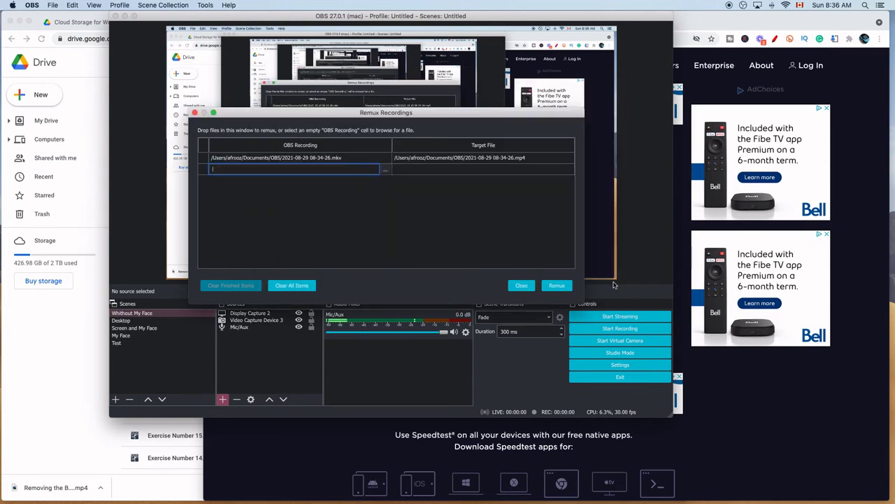
{"action": "left_click", "coordinate": [553, 285]}
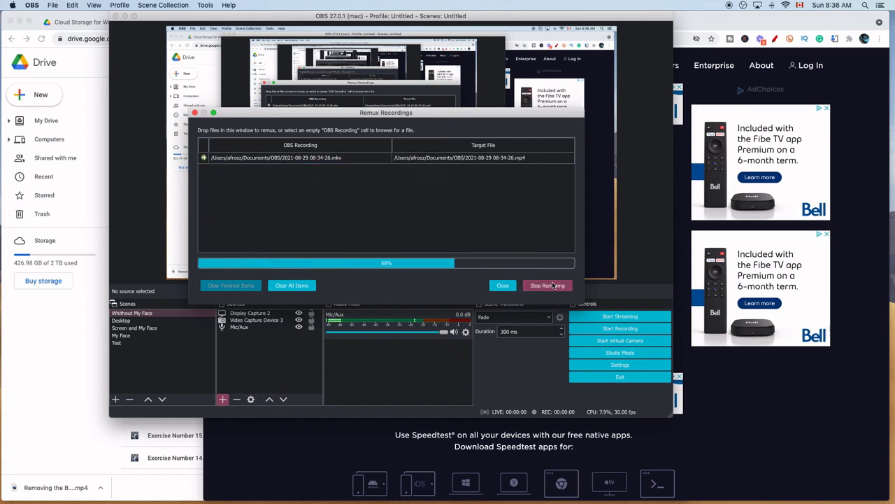
{"action": "key", "text": "Return"}
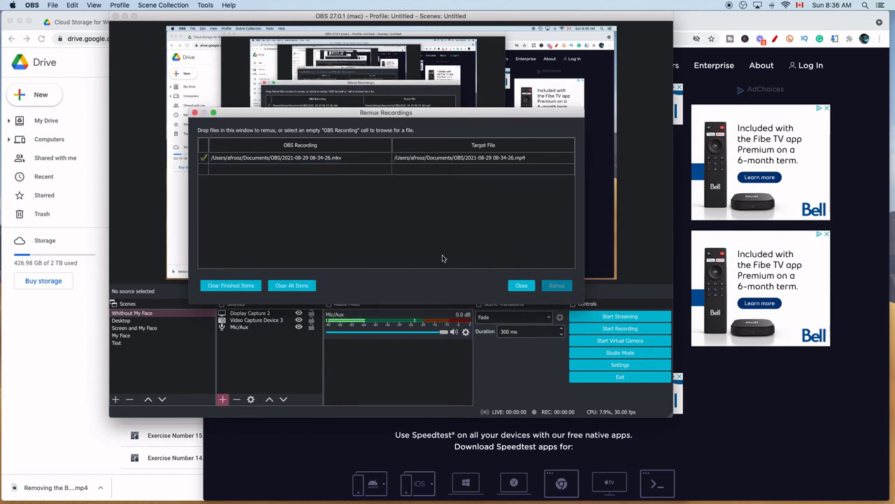
{"action": "key", "text": "Escape"}
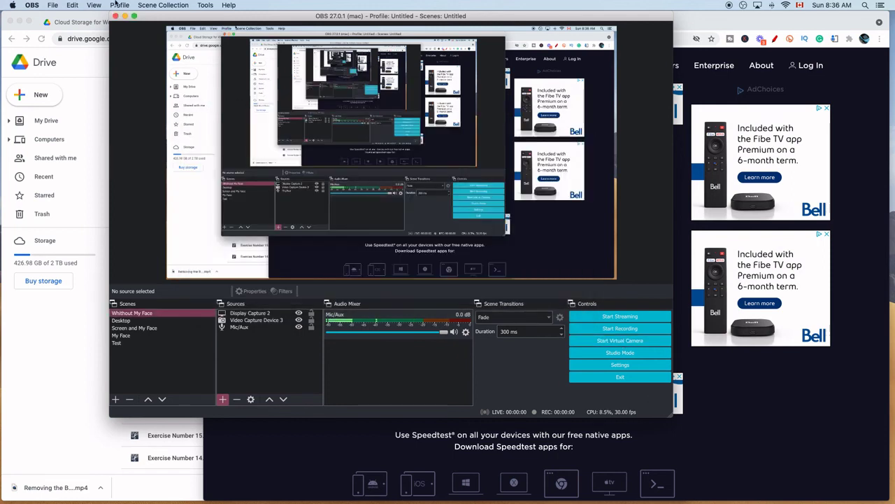
Step: Select the Without My Face scene, shift the OBS window right and minimise it
{"action": "left_click", "coordinate": [33, 4]}
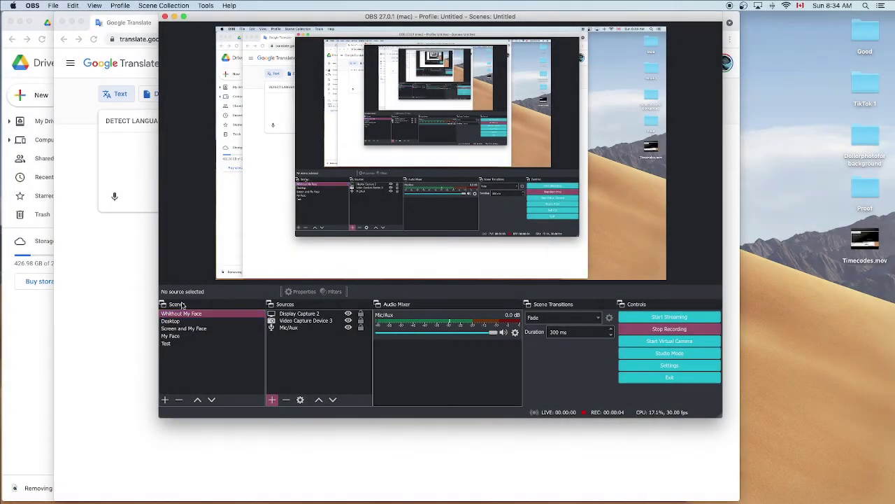
{"action": "left_click", "coordinate": [198, 314]}
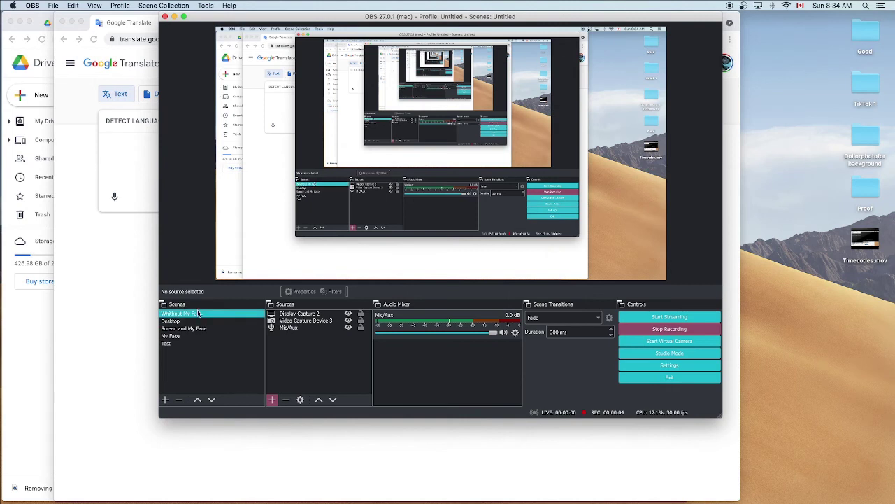
{"action": "left_click_drag", "start_coordinate": [440, 17], "coordinate": [586, 22]}
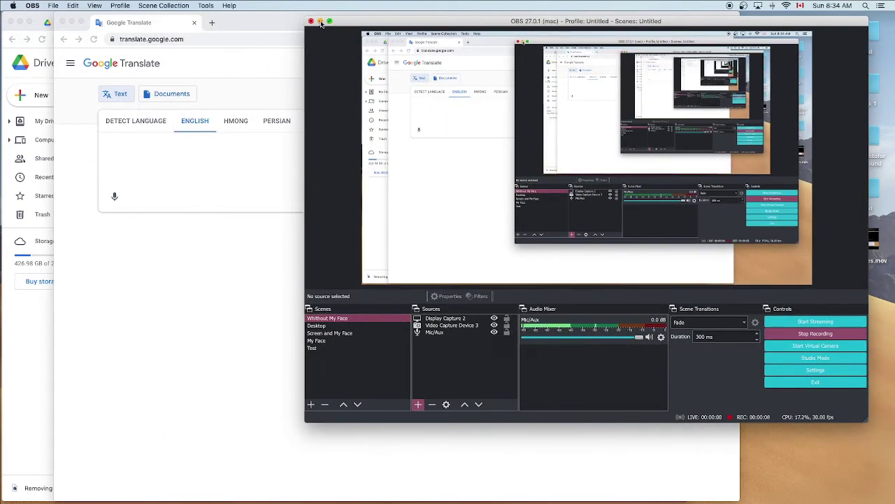
{"action": "left_click", "coordinate": [321, 22]}
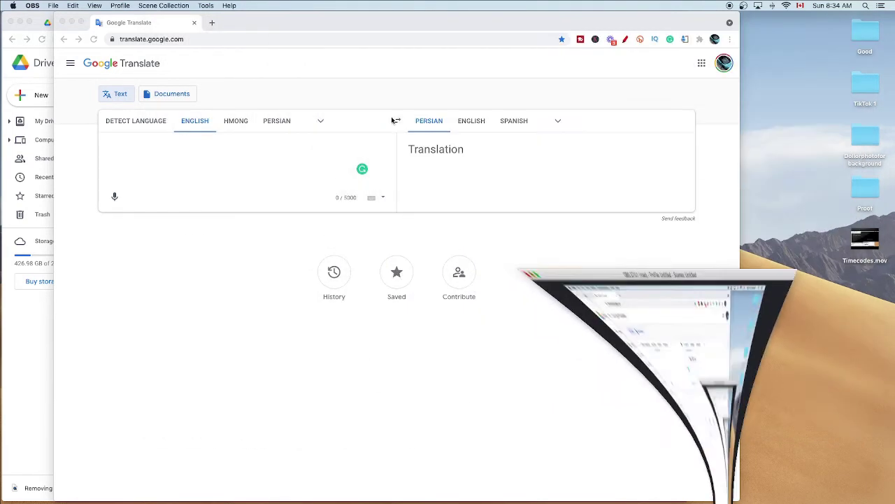
Step: Replace Chrome's Google Translate address with 'google' to load the Google home page, then restore OBS
{"action": "left_click", "coordinate": [214, 39]}
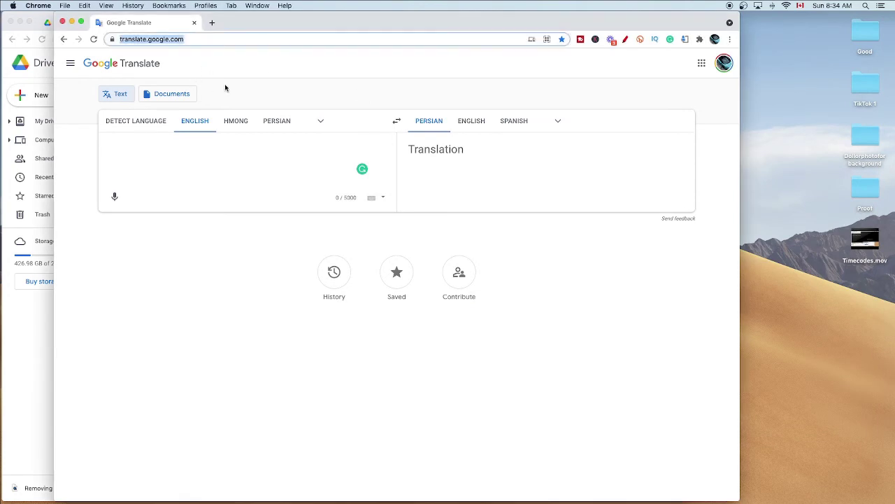
{"action": "type", "text": "google"}
{"action": "key", "text": "Return"}
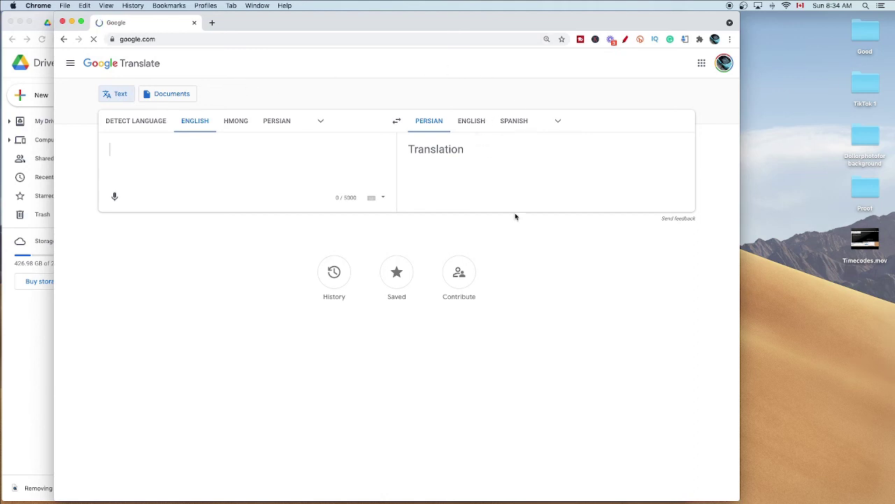
{"action": "left_click_drag", "start_coordinate": [400, 21], "coordinate": [537, 5]}
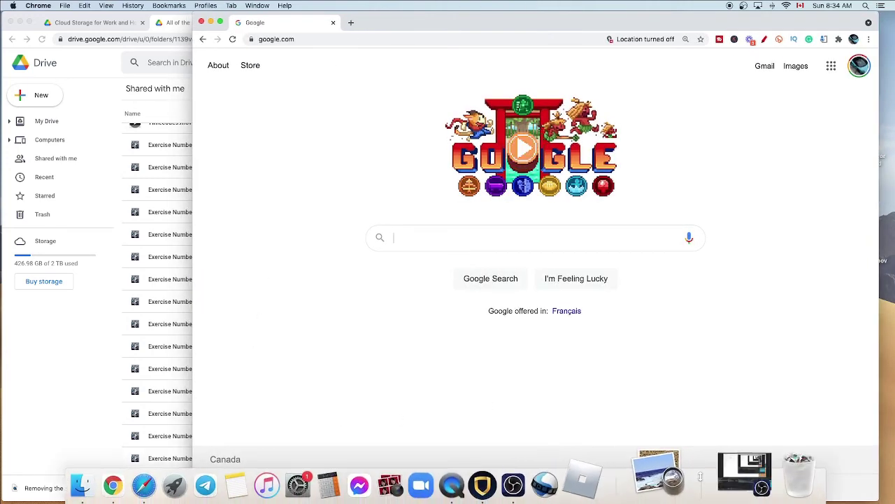
{"action": "left_click", "coordinate": [699, 483]}
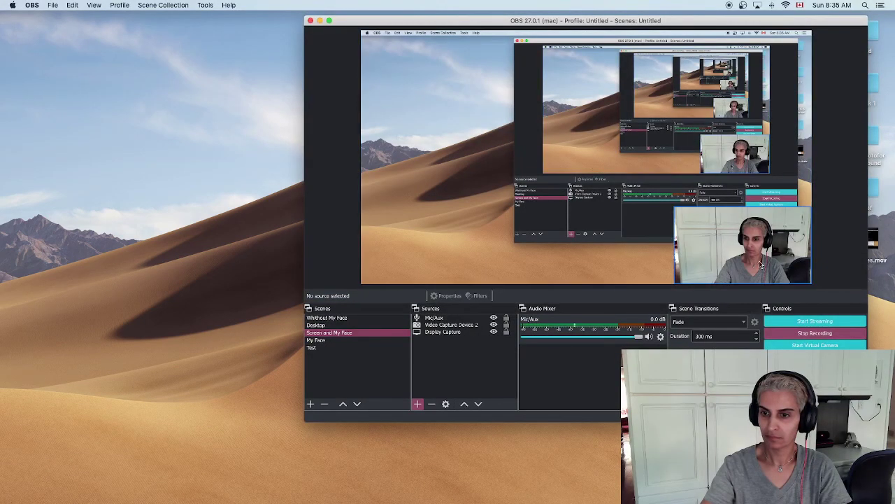
Step: Select the webcam source, minimise OBS, and enter 'speed test' in Chrome's address bar
{"action": "mouse_move", "coordinate": [777, 208]}
{"action": "left_mouse_down"}
{"action": "mouse_move", "coordinate": [641, 148]}
{"action": "mouse_move", "coordinate": [759, 232]}
{"action": "left_mouse_up"}
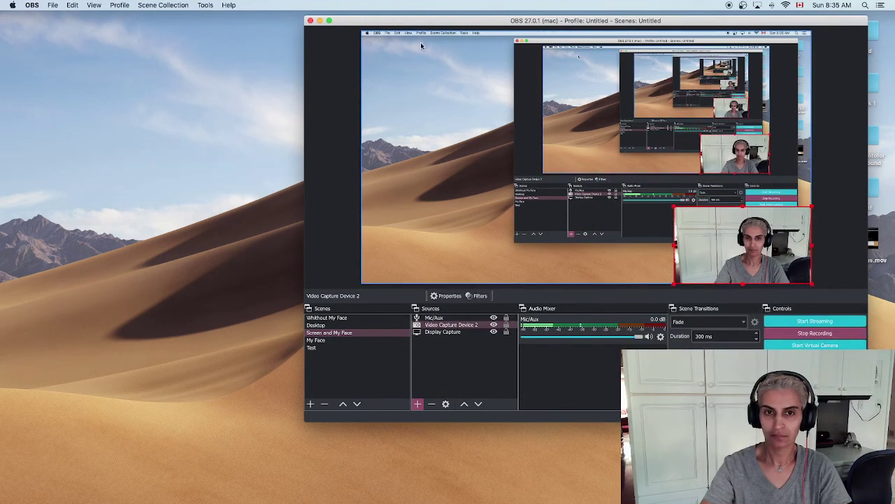
{"action": "left_click", "coordinate": [320, 20]}
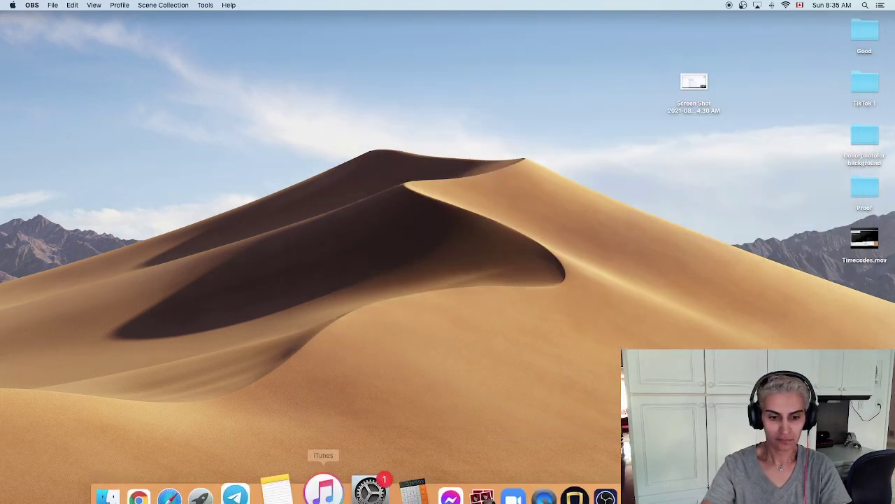
{"action": "left_click", "coordinate": [180, 485]}
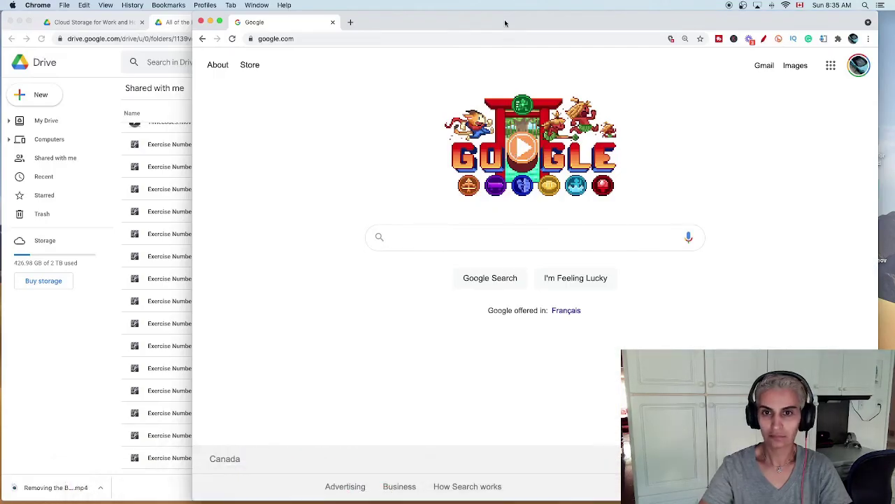
{"action": "left_click_drag", "start_coordinate": [504, 22], "coordinate": [435, 21]}
{"action": "left_click", "coordinate": [422, 38]}
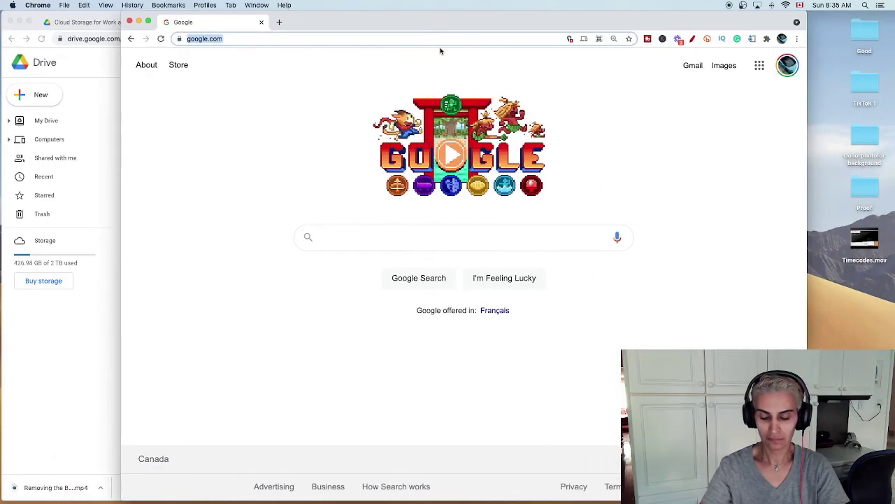
{"action": "type", "text": "sp"}
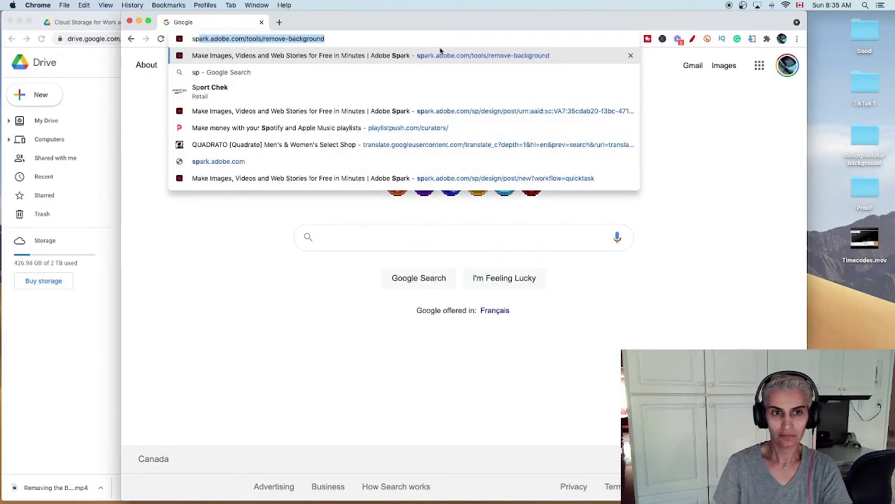
{"action": "type", "text": "eed tes"}
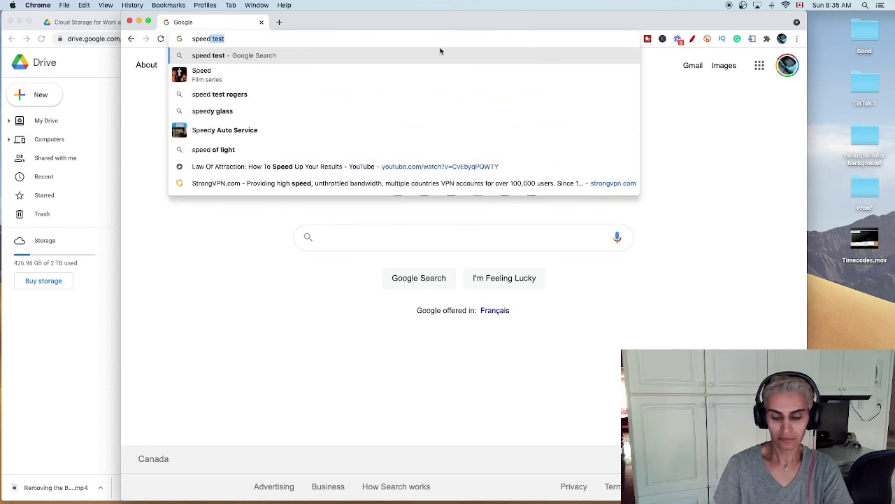